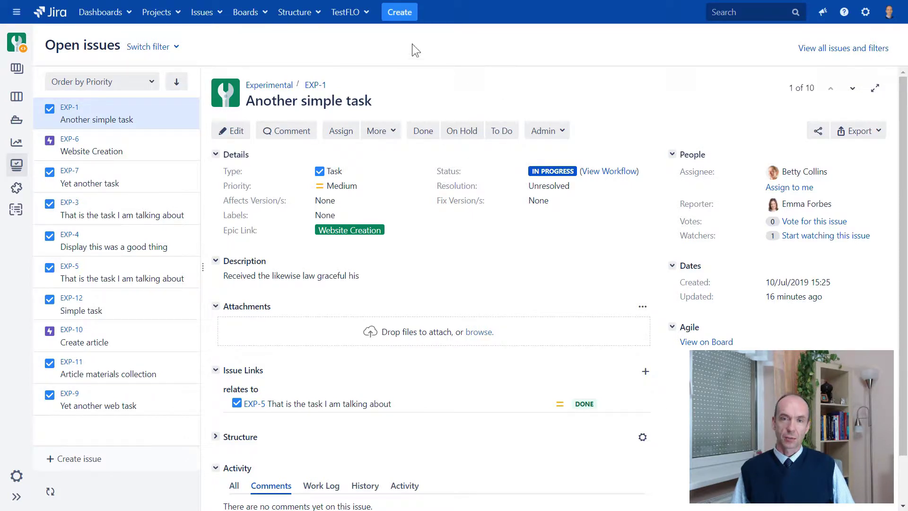
# Create Task 'New task' linked to the Create article epic and open EXP-13
pyautogui.click(397, 16)
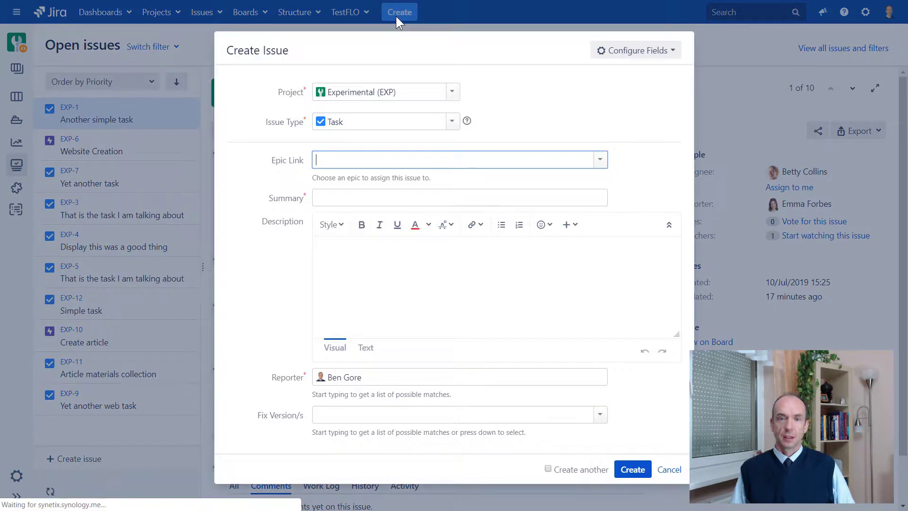
pyautogui.click(600, 161)
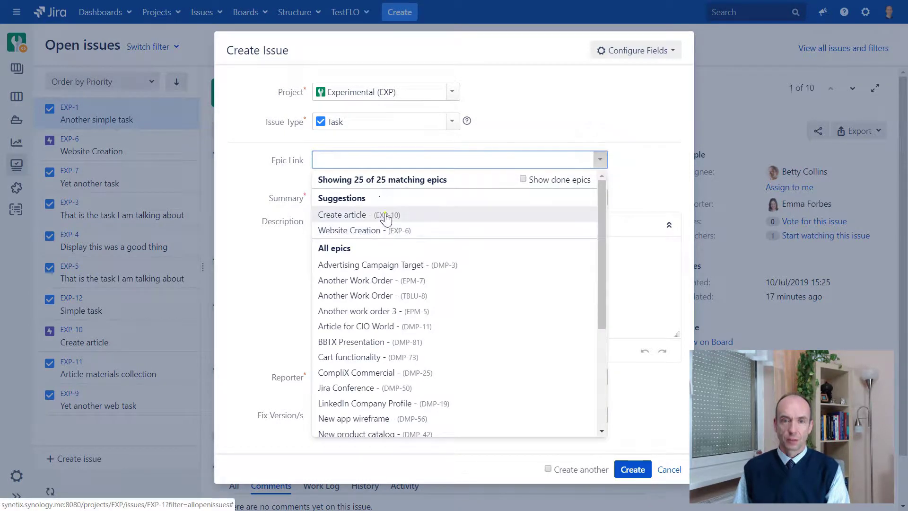
pyautogui.click(383, 214)
pyautogui.click(384, 197)
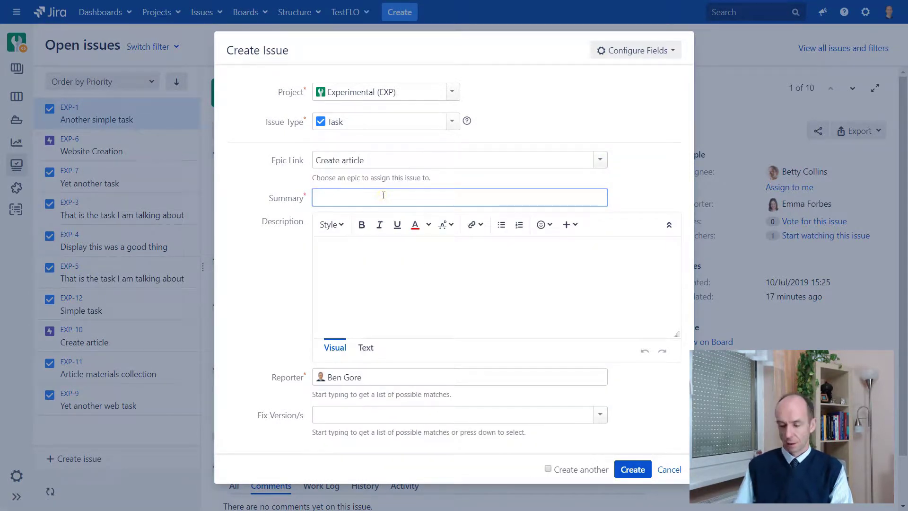
pyautogui.write('New task')
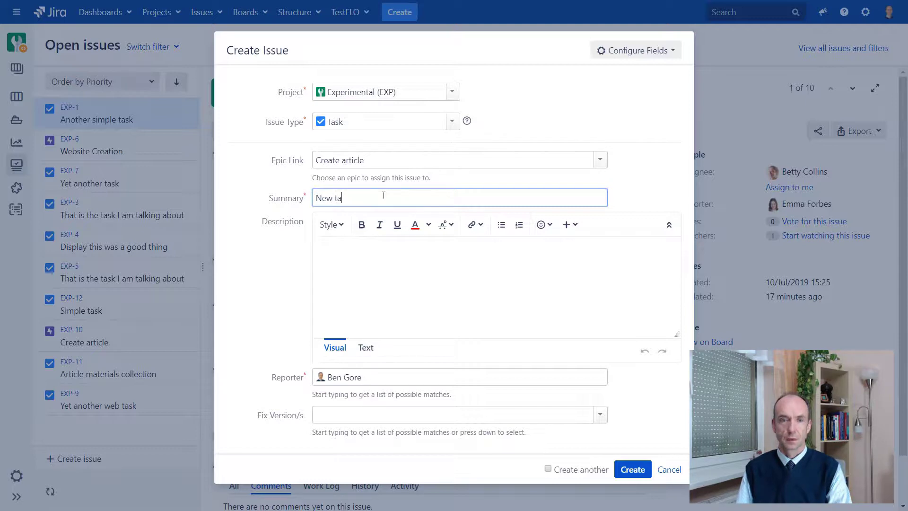
pyautogui.click(651, 470)
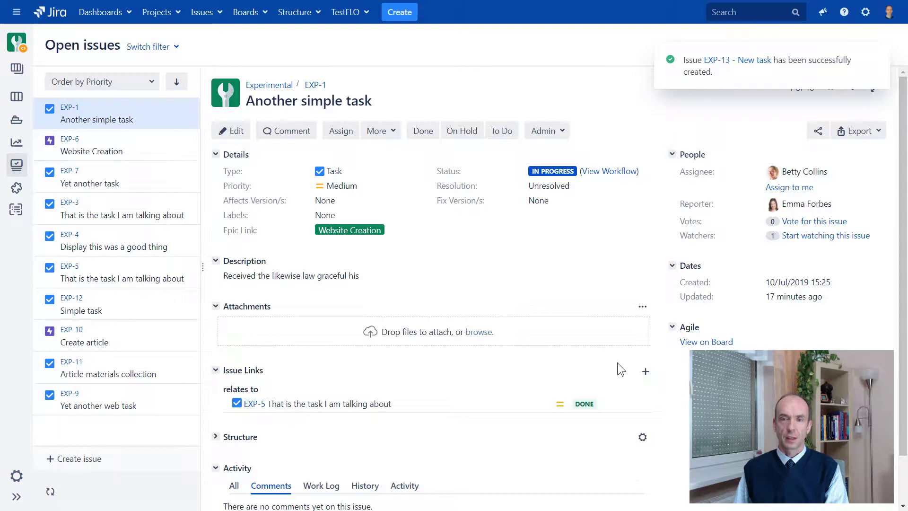
pyautogui.click(723, 62)
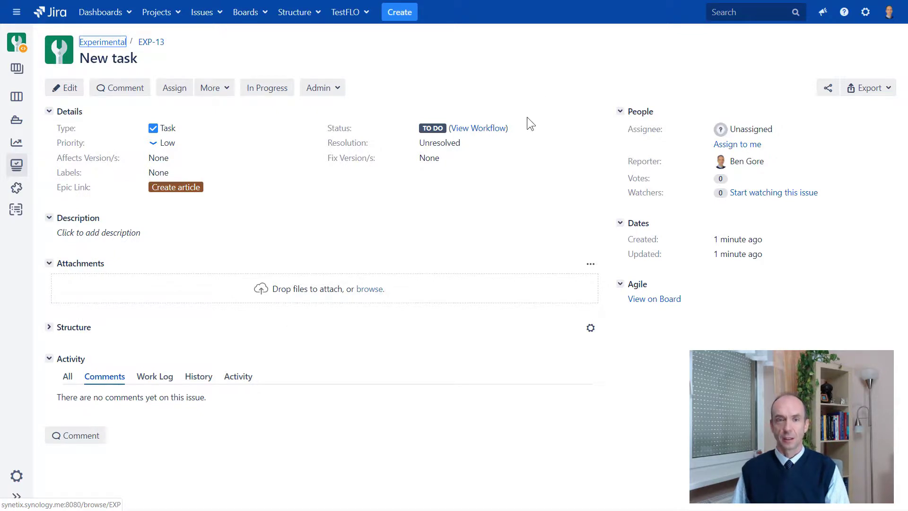
# Move EXP-13 to In Progress, point out its Unresolved resolution, then run the Done transition
pyautogui.click(264, 93)
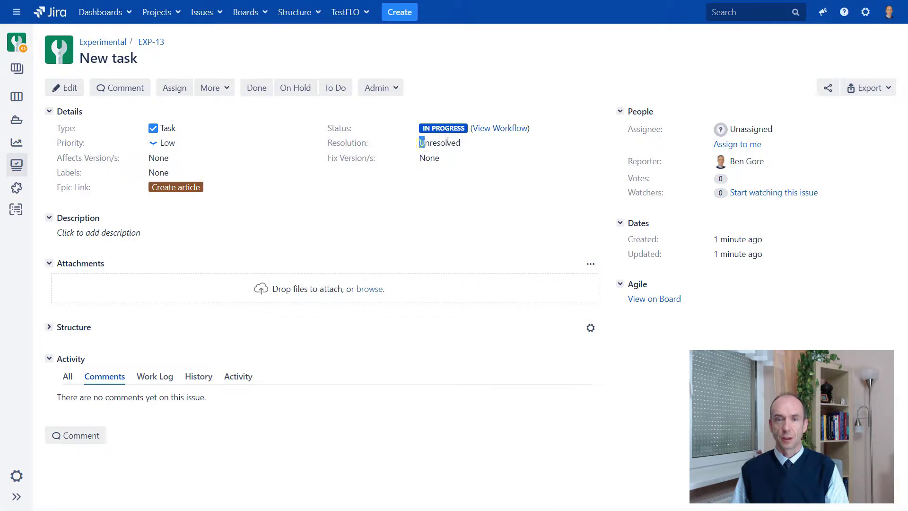
pyautogui.moveTo(419, 143); pyautogui.dragTo(463, 144)
pyautogui.click(262, 90)
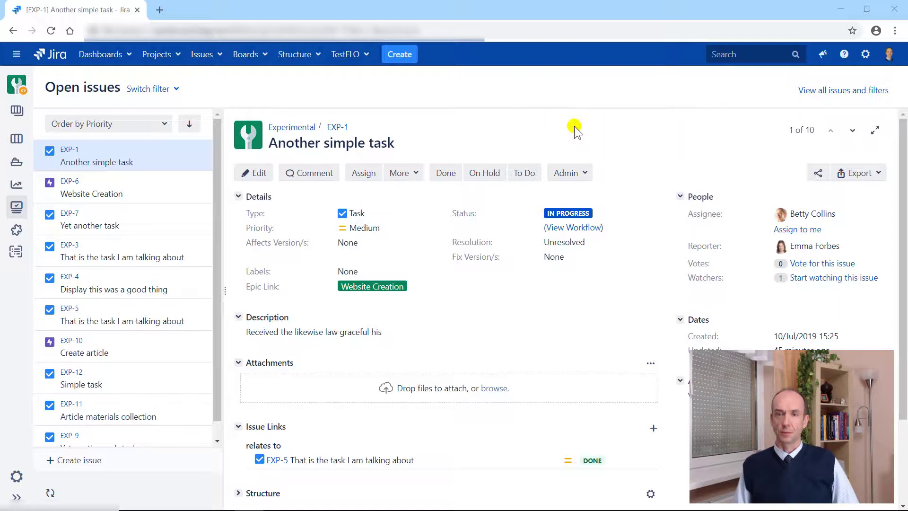
# Check EXP-1's workflow diagram, then open the Workflows list in Issues administration
pyautogui.click(572, 228)
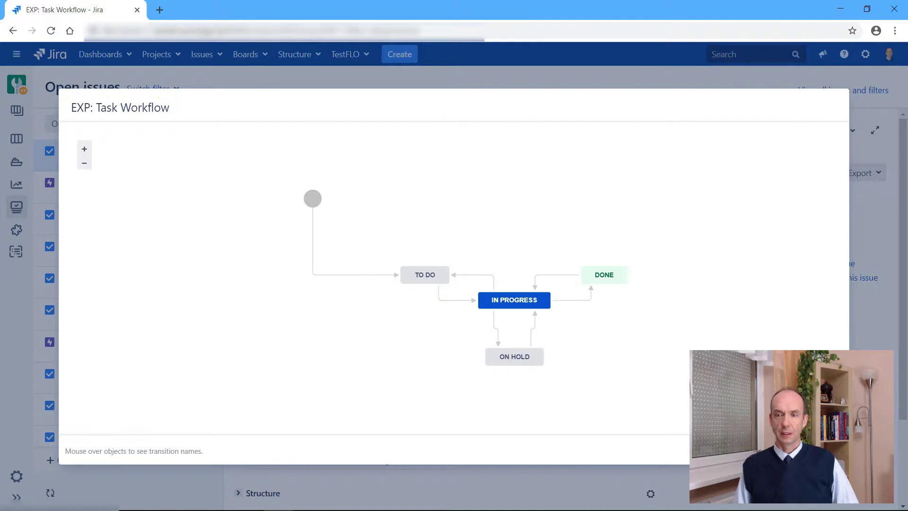
pyautogui.press('Escape')
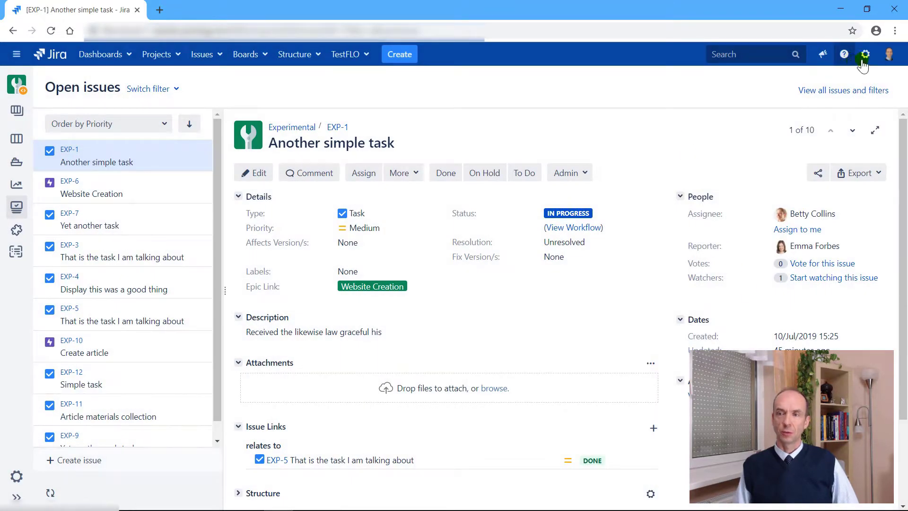
pyautogui.click(865, 54)
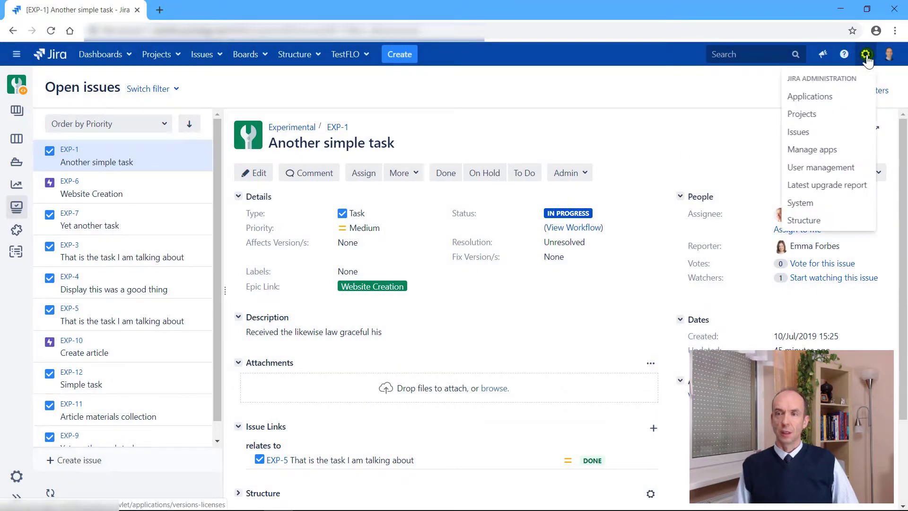
pyautogui.click(799, 133)
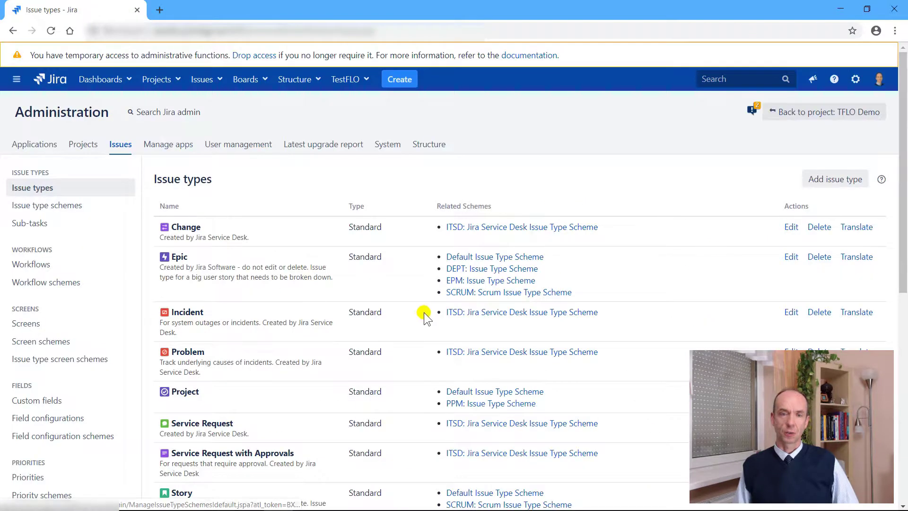
pyautogui.click(23, 269)
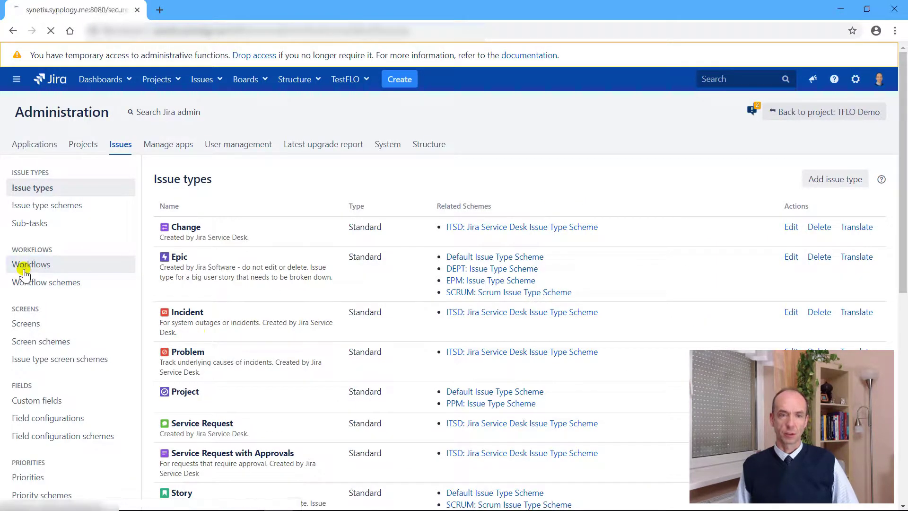
pyautogui.scroll(-2, 294, 318)
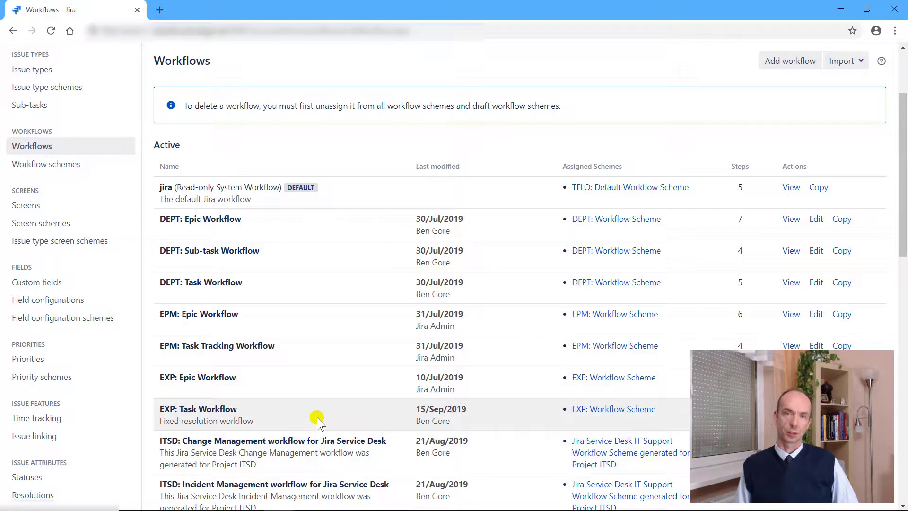
# Open an editable draft of EXP: Task Workflow and select its Done transition
pyautogui.click(816, 409)
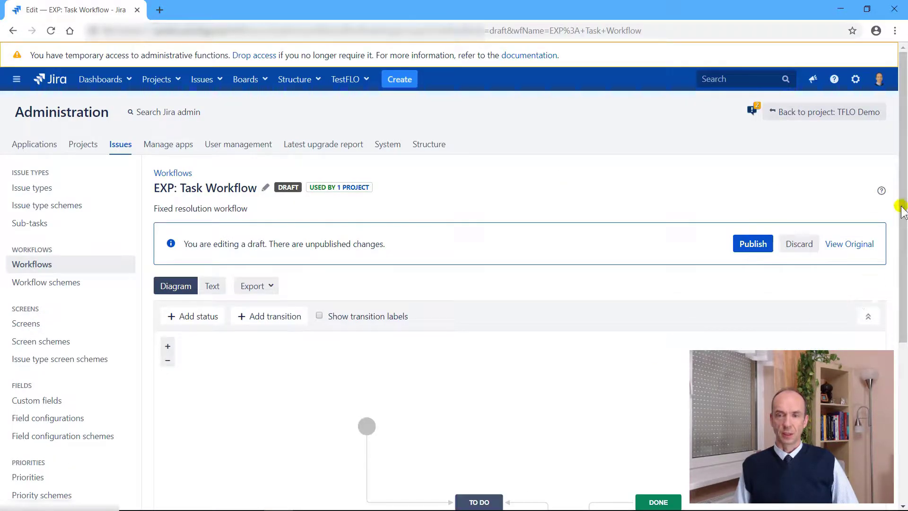
pyautogui.moveTo(905, 201); pyautogui.dragTo(898, 288)
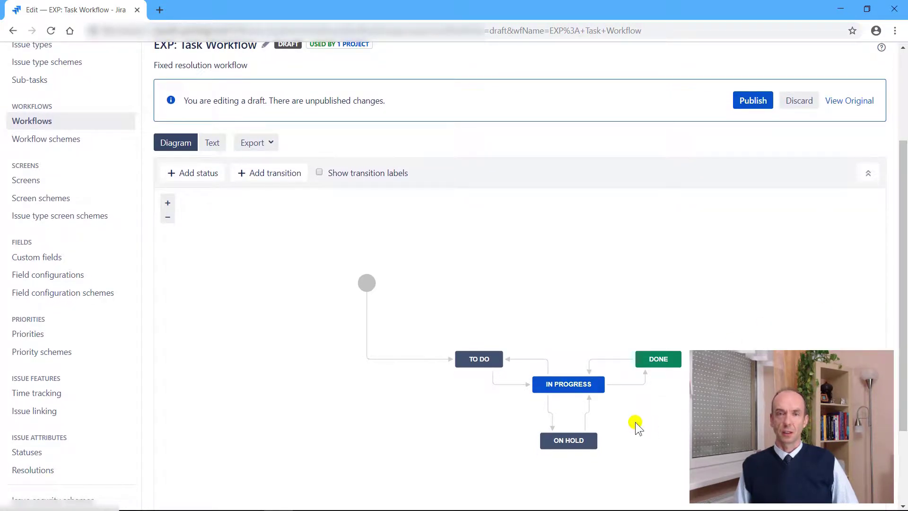
pyautogui.click(623, 385)
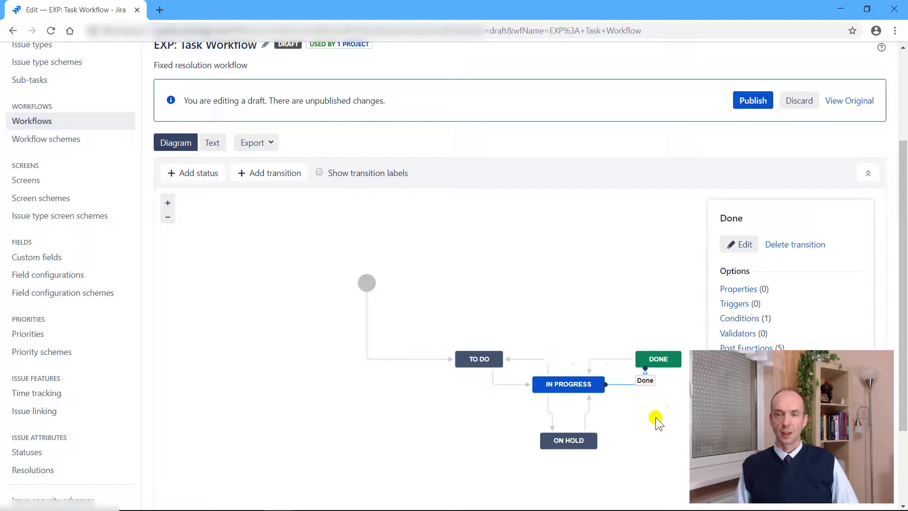
pyautogui.moveTo(903, 296); pyautogui.dragTo(903, 325)
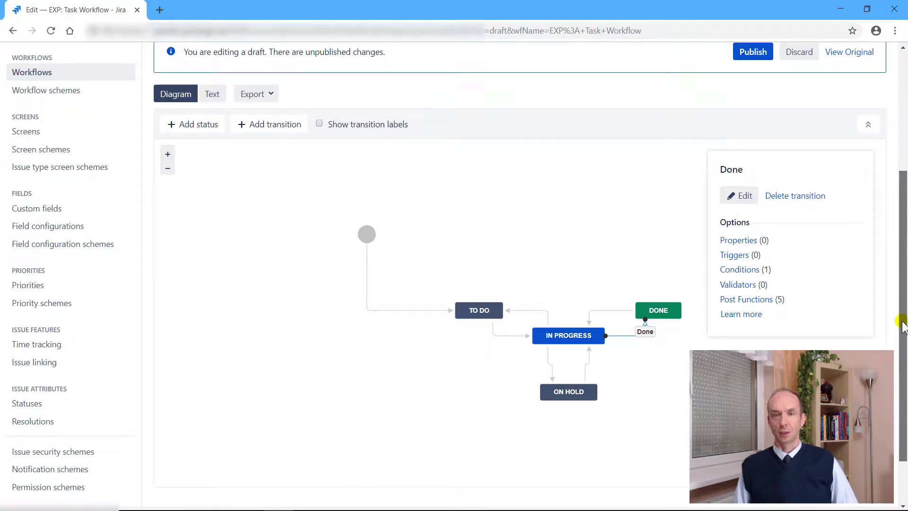
# Add an Update Issue Field post function to the Done transition
pyautogui.click(735, 302)
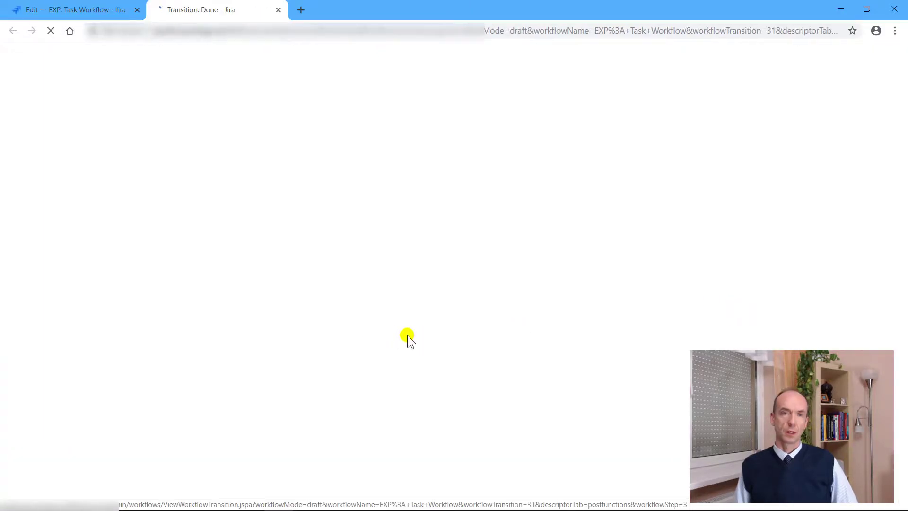
pyautogui.scroll(-5, 398, 356)
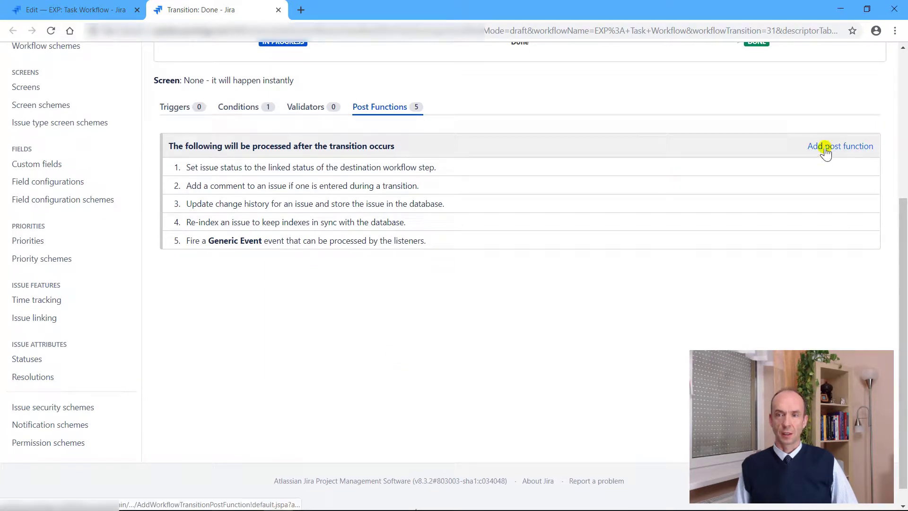
pyautogui.click(825, 146)
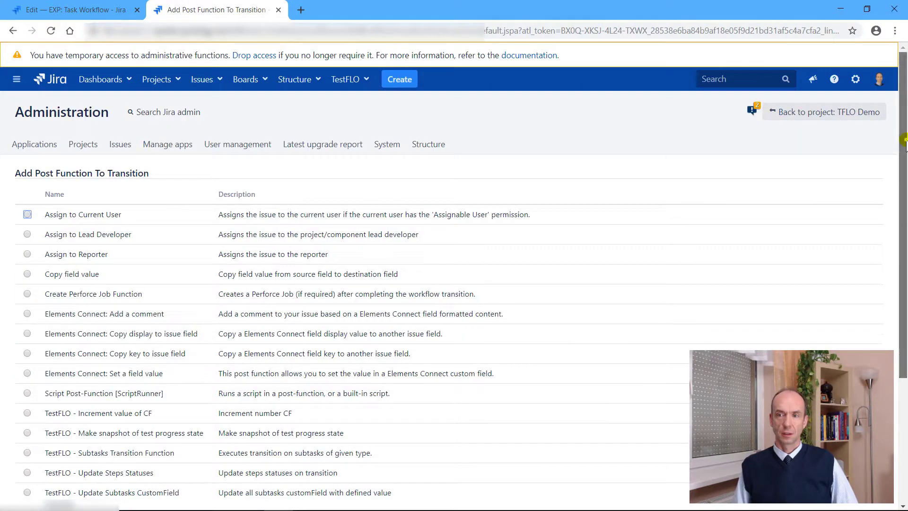
pyautogui.scroll(-4, 779, 320)
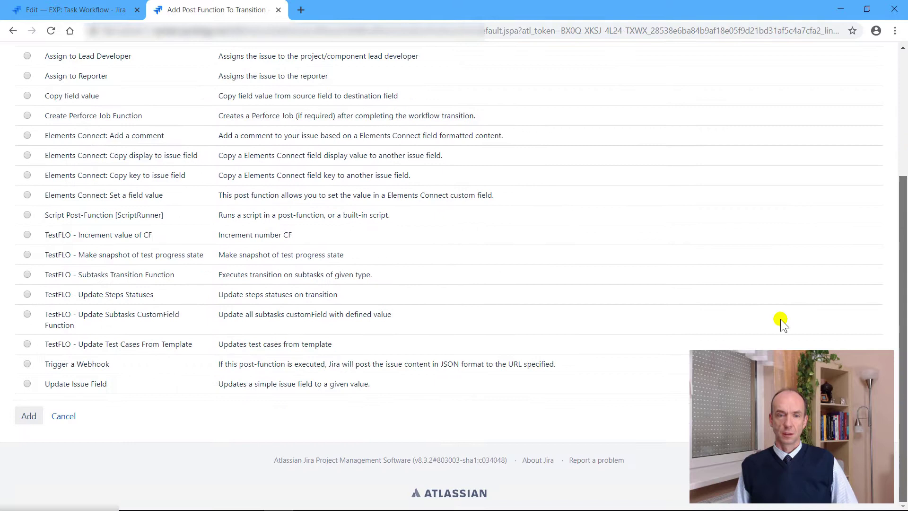
pyautogui.click(102, 384)
pyautogui.click(28, 417)
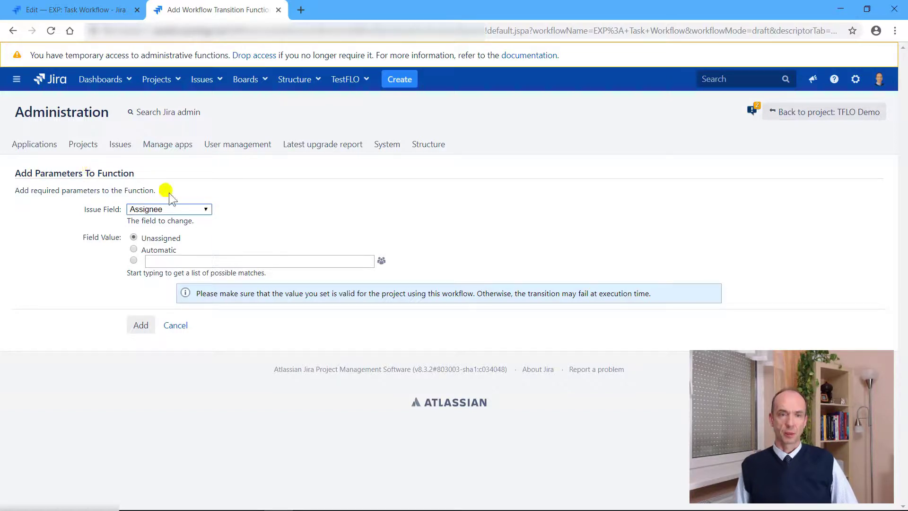
# Configure the post function to set Resolution to Resolved and add it
pyautogui.click(206, 210)
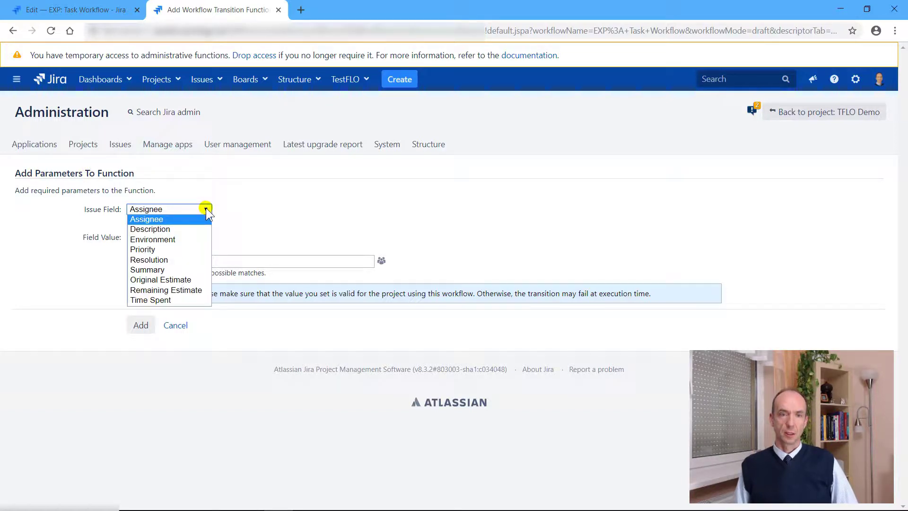
pyautogui.click(167, 258)
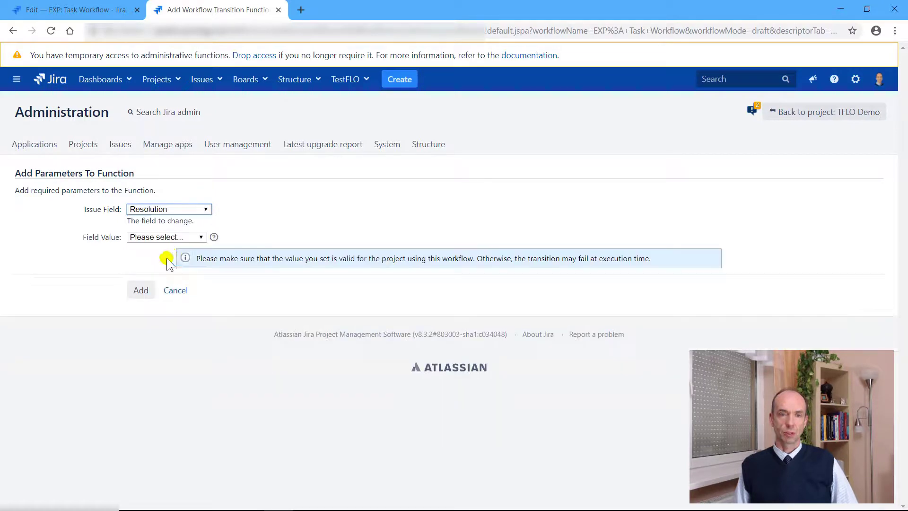
pyautogui.click(201, 237)
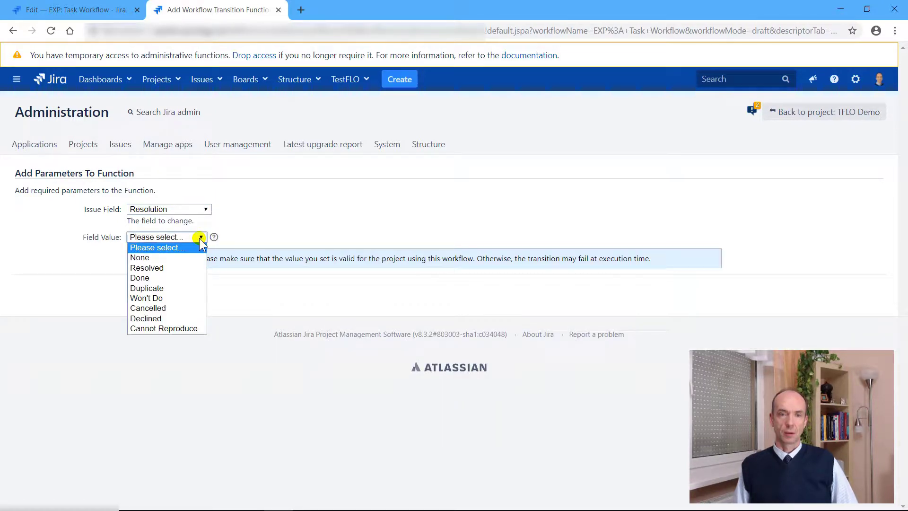
pyautogui.click(159, 269)
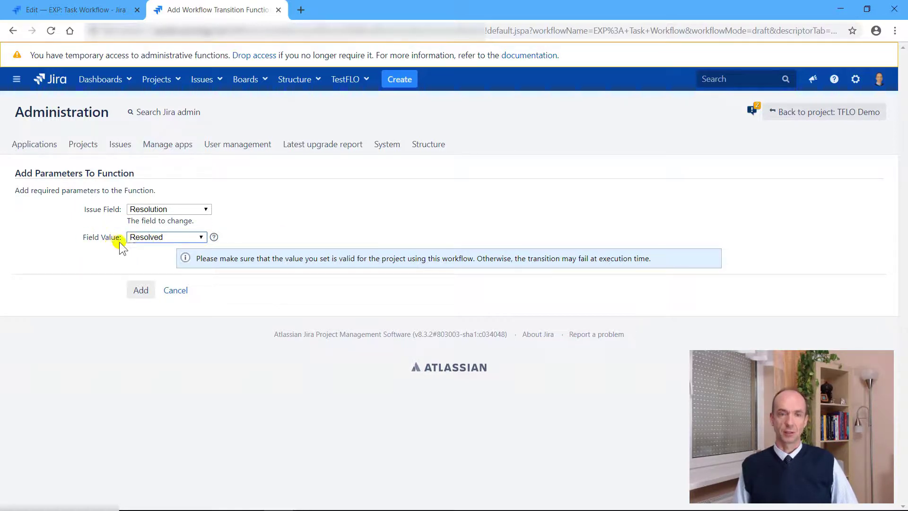
pyautogui.click(141, 291)
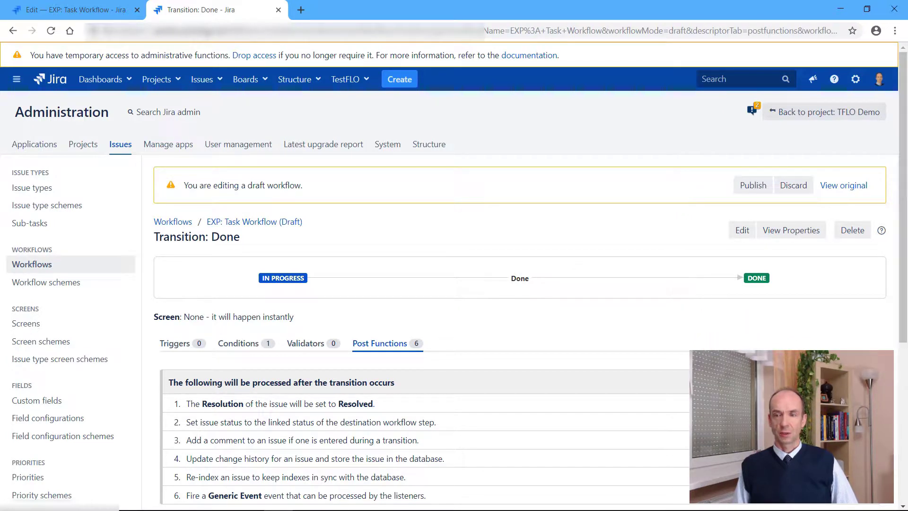
# Move the Resolution post function after the status update
pyautogui.click(847, 404)
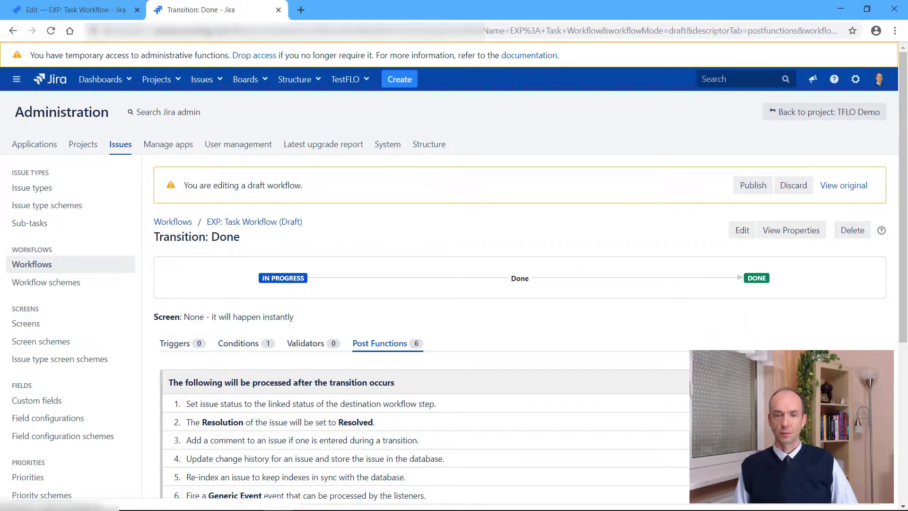
pyautogui.scroll(-5, 894, 298)
pyautogui.scroll(5, 894, 298)
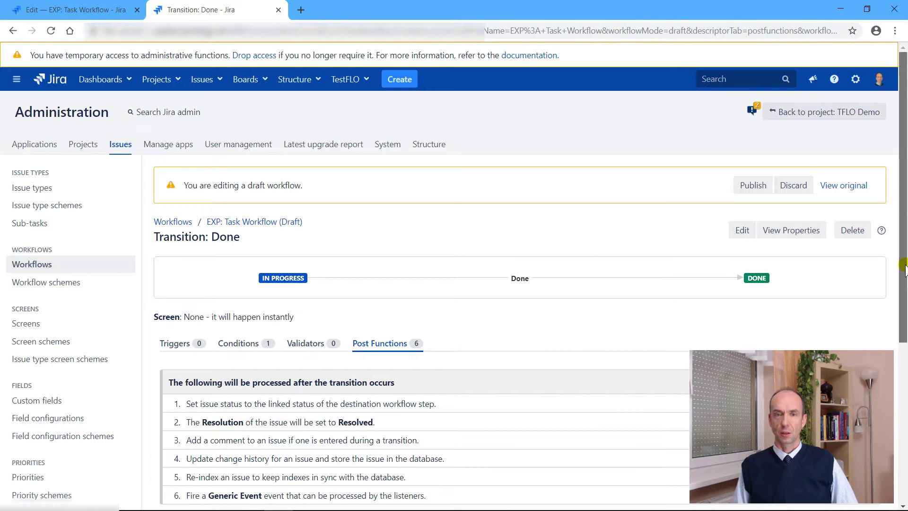
# Publish the EXP: Task Workflow draft without a backup copy
pyautogui.click(279, 10)
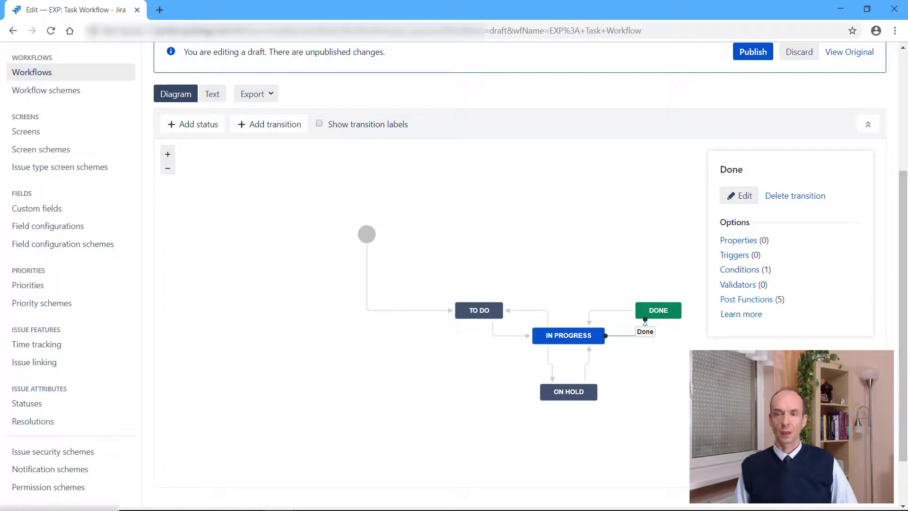
pyautogui.moveTo(905, 241); pyautogui.dragTo(904, 194)
pyautogui.click(752, 126)
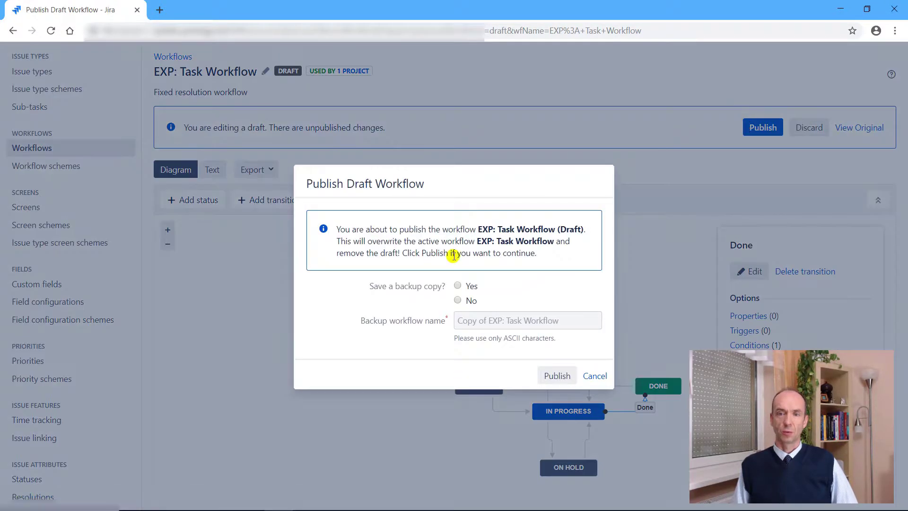
pyautogui.click(564, 375)
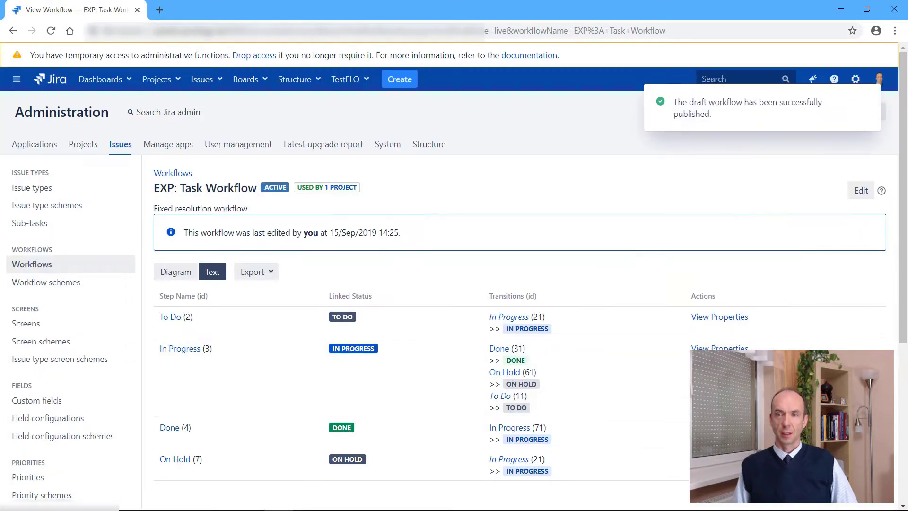
pyautogui.click(864, 103)
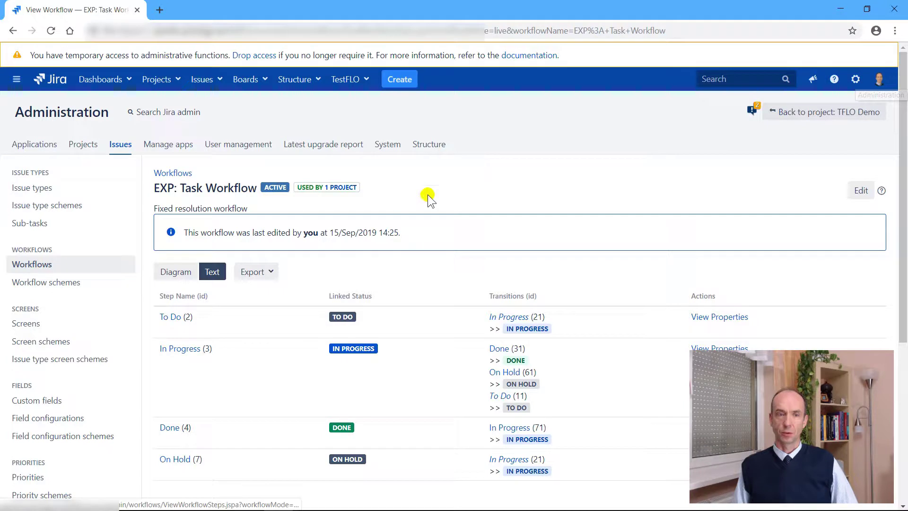
pyautogui.moveTo(903, 123); pyautogui.dragTo(892, 219)
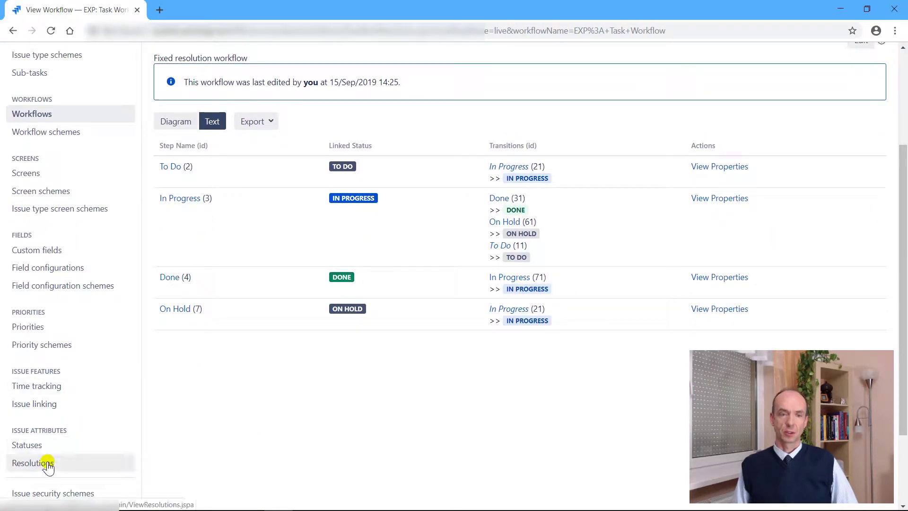
# Review the Resolutions admin list, then open the Issues menu
pyautogui.click(29, 463)
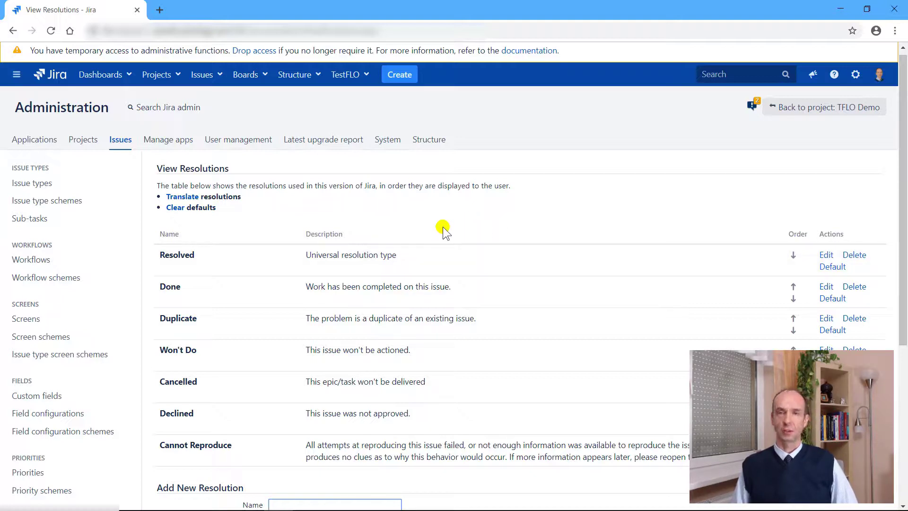
pyautogui.click(215, 74)
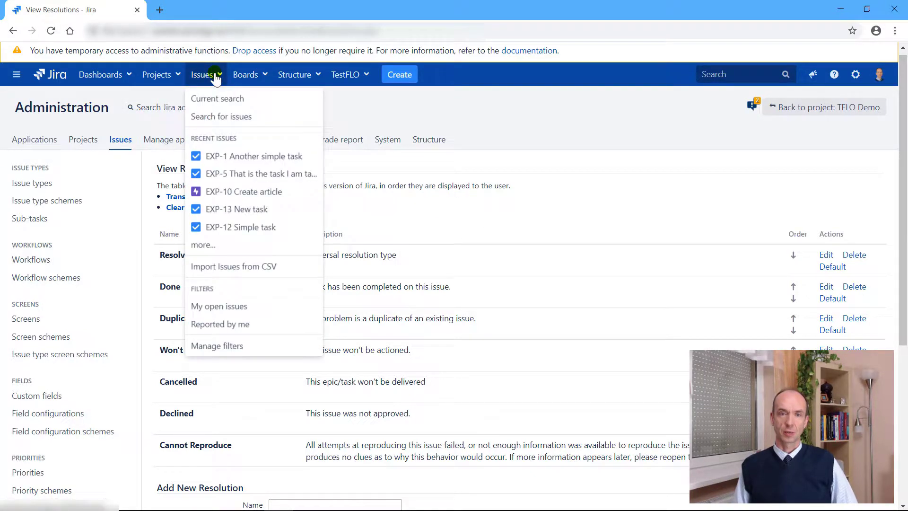
# Start a new Experimental project Task linked to Create article, entering summary 'Task with resolution automatic'
pyautogui.click(176, 76)
pyautogui.click(182, 116)
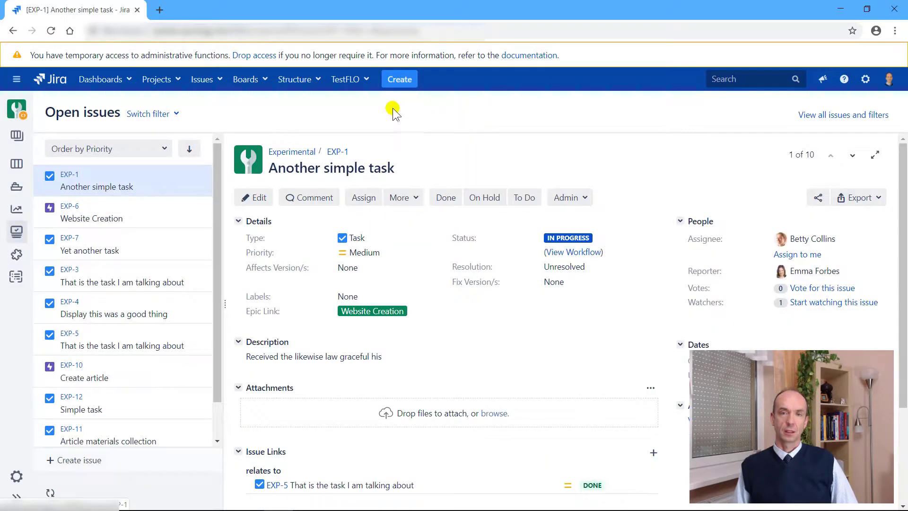
pyautogui.click(396, 81)
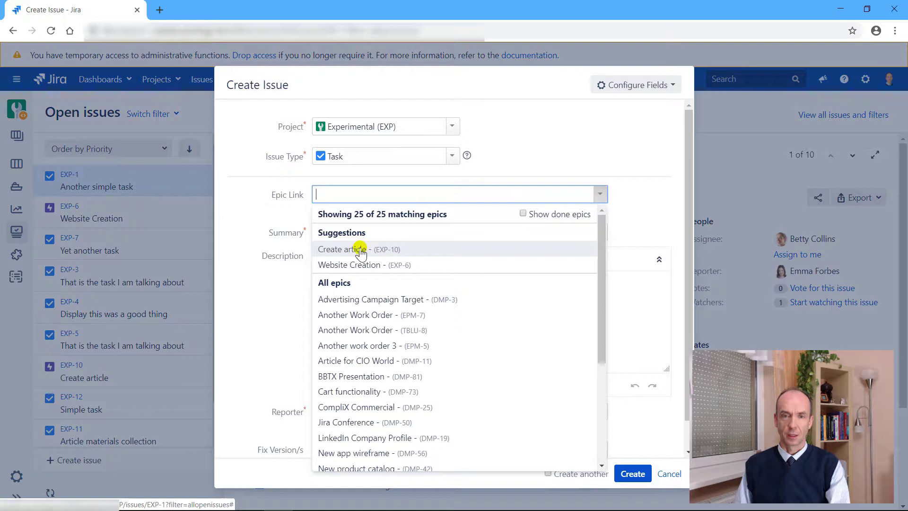
pyautogui.click(360, 249)
pyautogui.click(375, 227)
pyautogui.write('Task with resolution automatice')
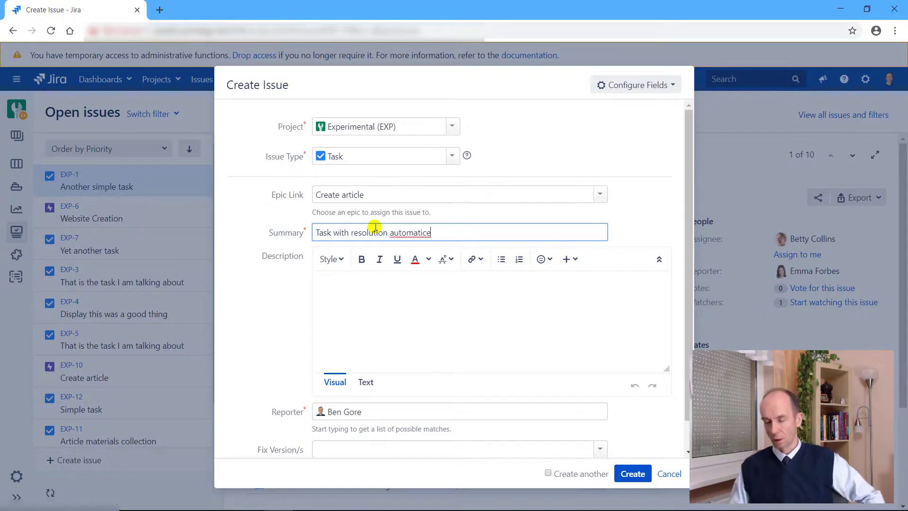
# Fix the summary typo, create the task, and open EXP-14
pyautogui.press('BackSpace')
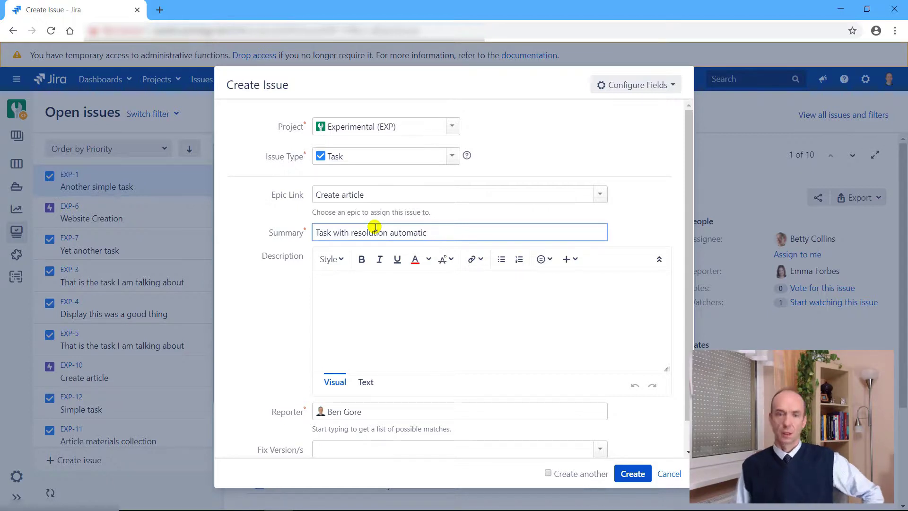
pyautogui.click(637, 478)
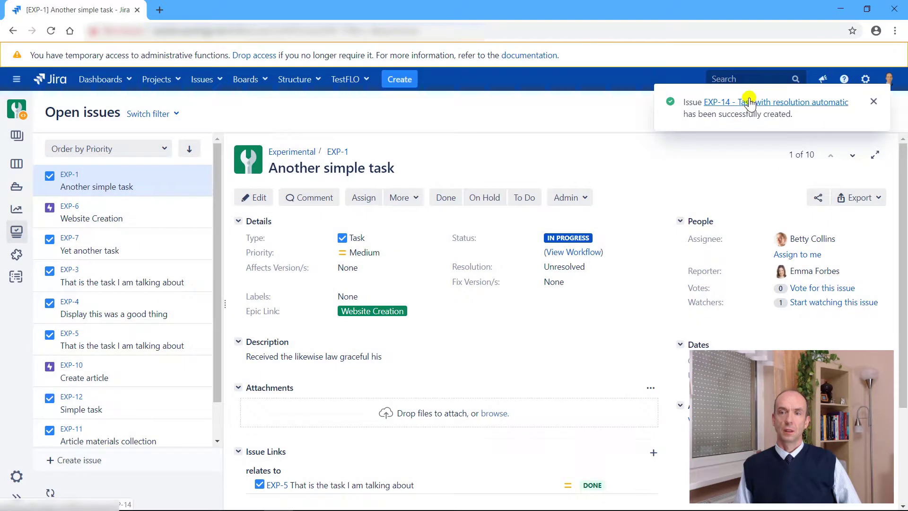
pyautogui.click(751, 103)
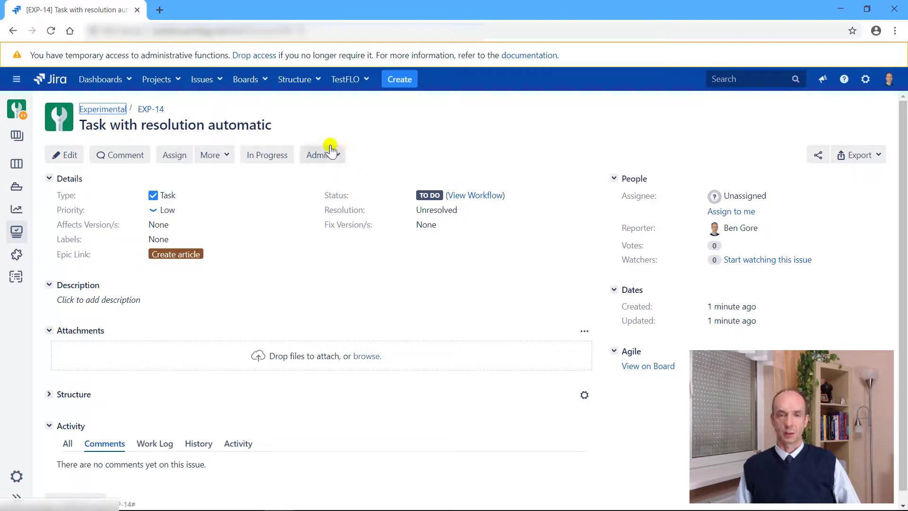
# Move EXP-14 to In Progress and point out its Unresolved resolution
pyautogui.click(268, 155)
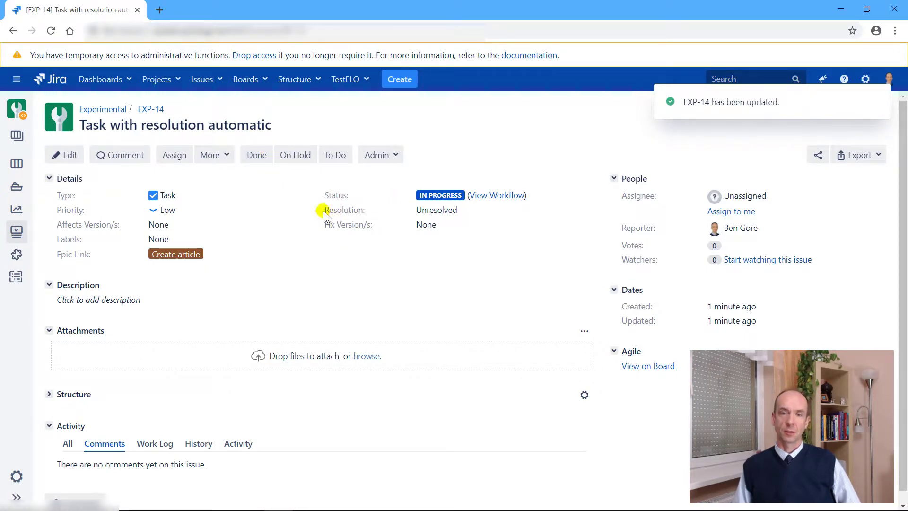
pyautogui.moveTo(323, 211); pyautogui.dragTo(454, 210)
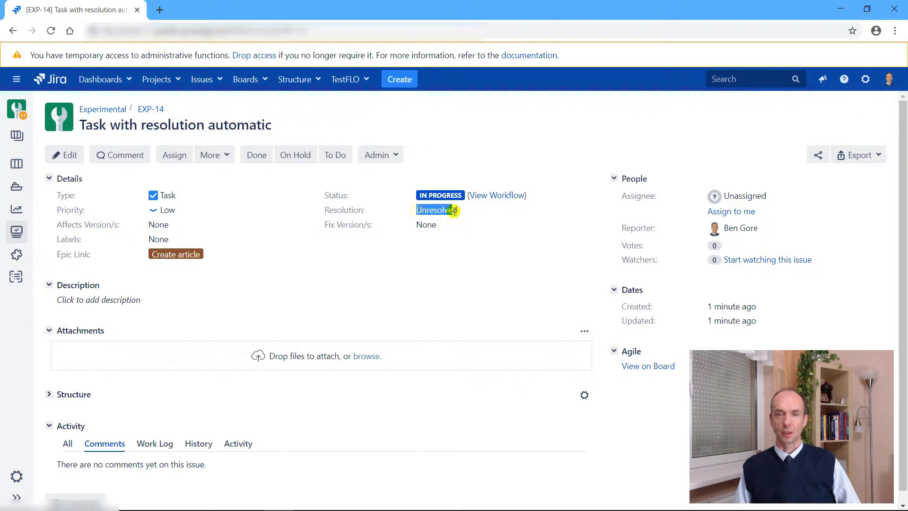
pyautogui.click(468, 213)
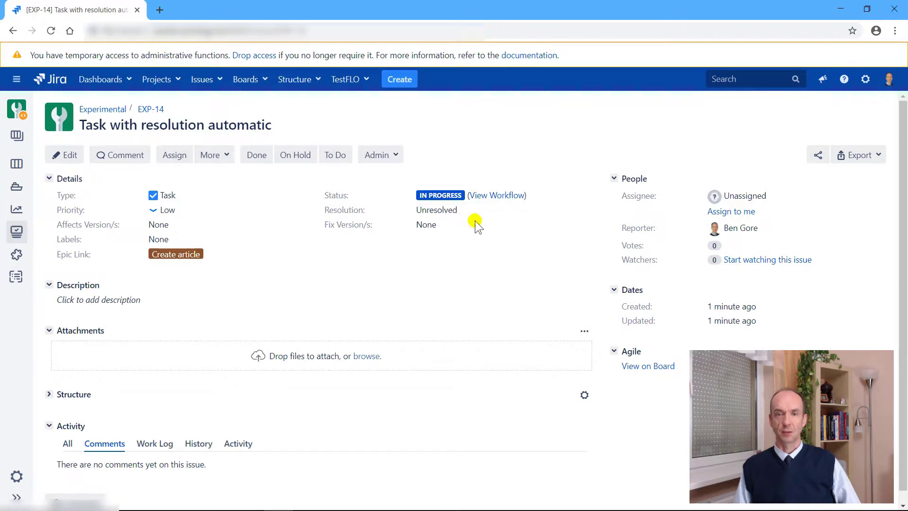
# Resolve EXP-14 as Done, check its workflow diagram, then return it to In Progress
pyautogui.click(258, 156)
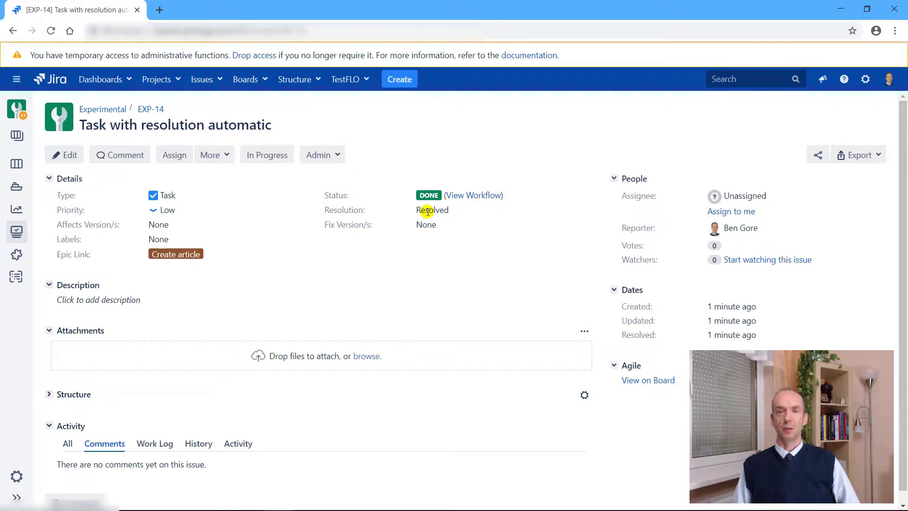
pyautogui.click(464, 196)
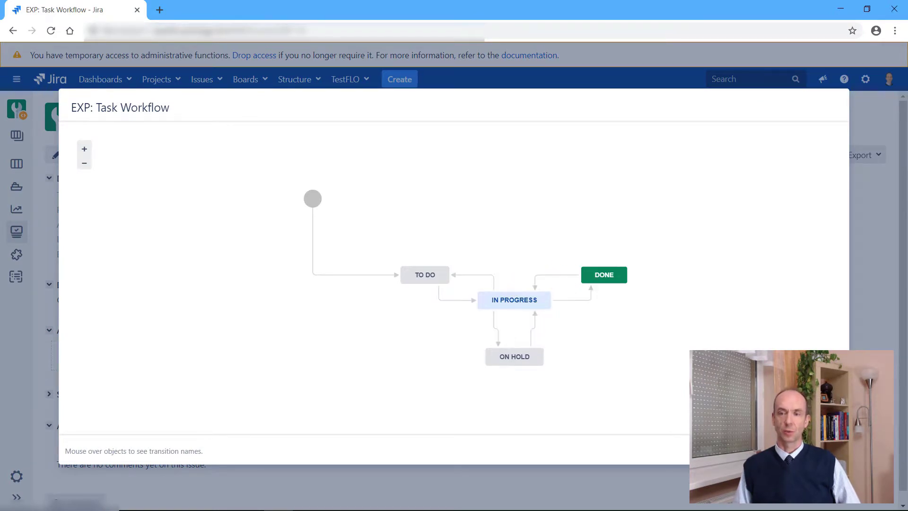
pyautogui.press('Escape')
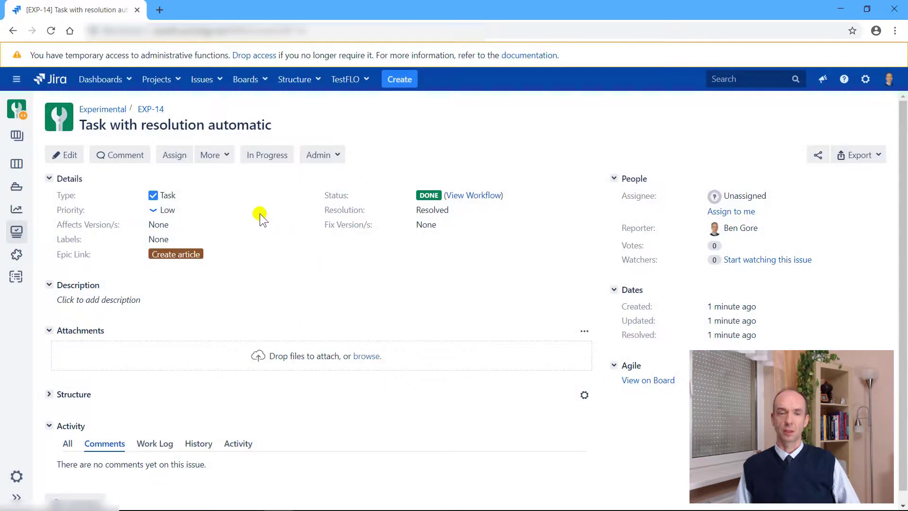
pyautogui.click(265, 155)
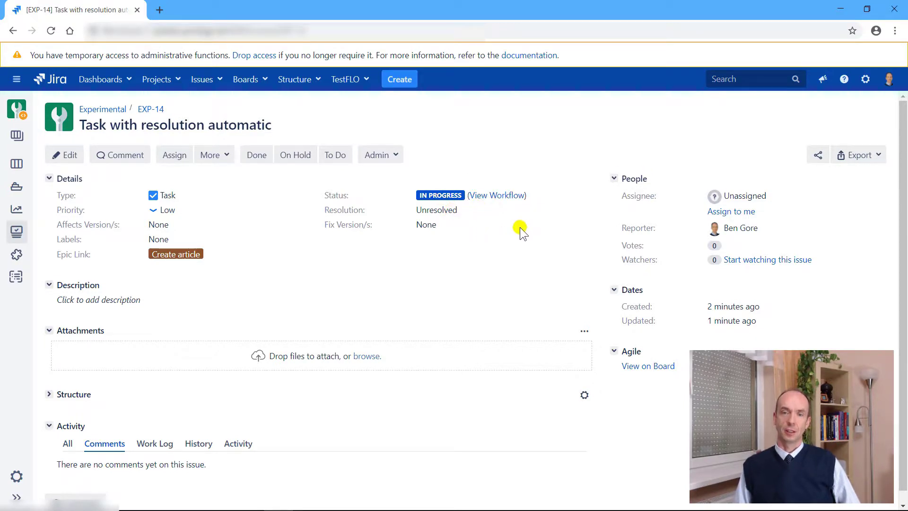
# Open Issues administration from the gear menu in a new browser tab
pyautogui.click(866, 79)
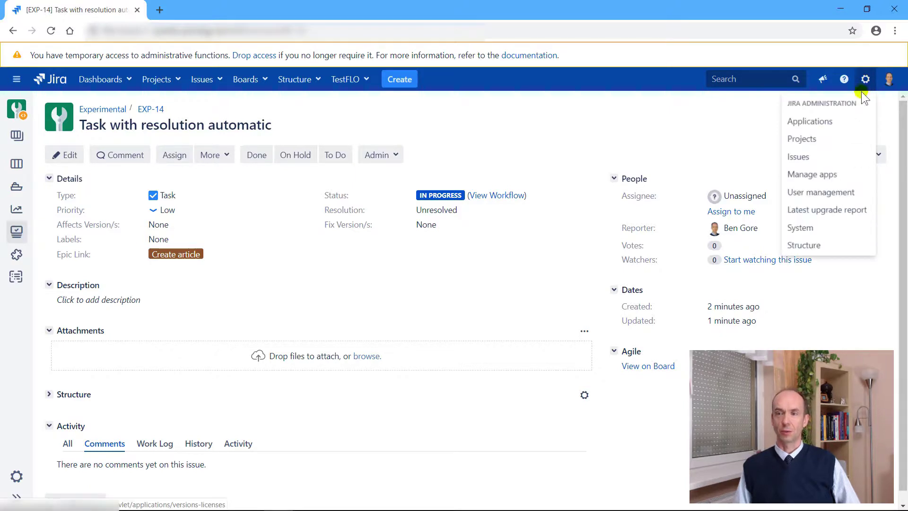
pyautogui.rightClick(813, 158)
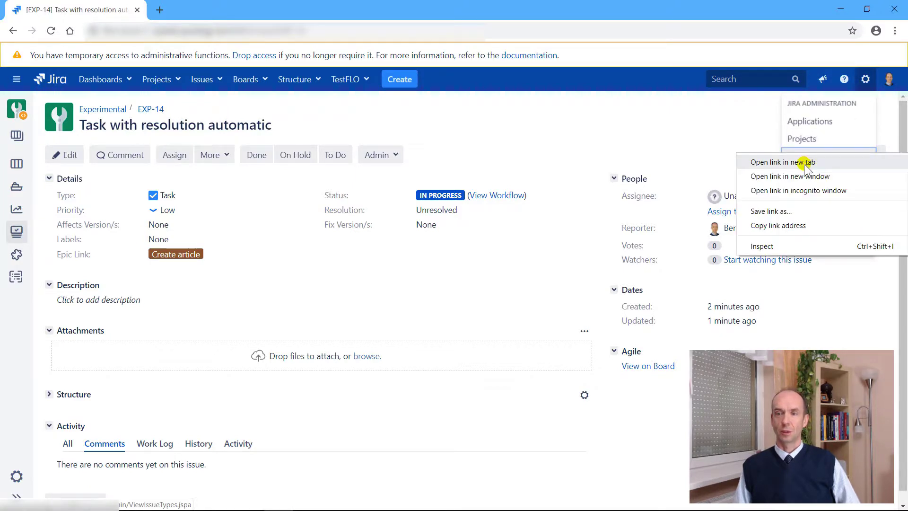
pyautogui.click(806, 160)
pyautogui.click(189, 18)
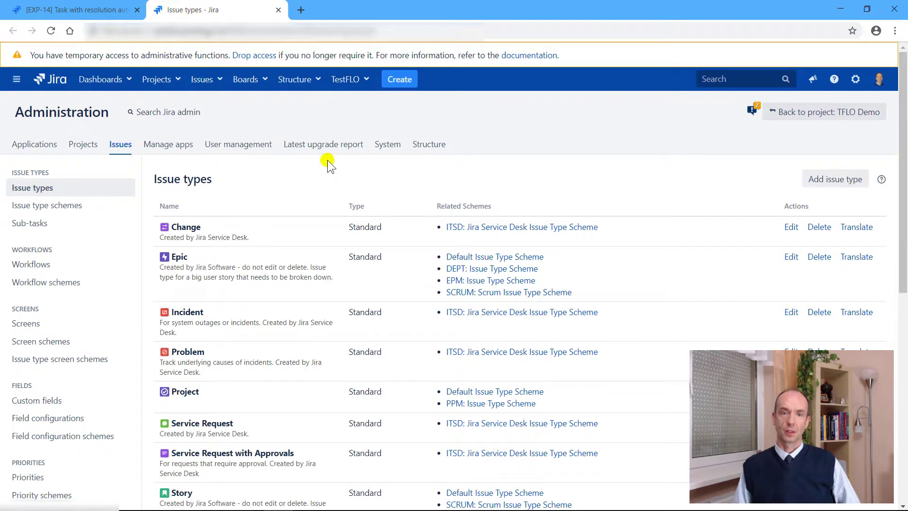
# Edit EXP: Task Workflow and open its Done-to-In Progress transition from the diagram
pyautogui.click(32, 264)
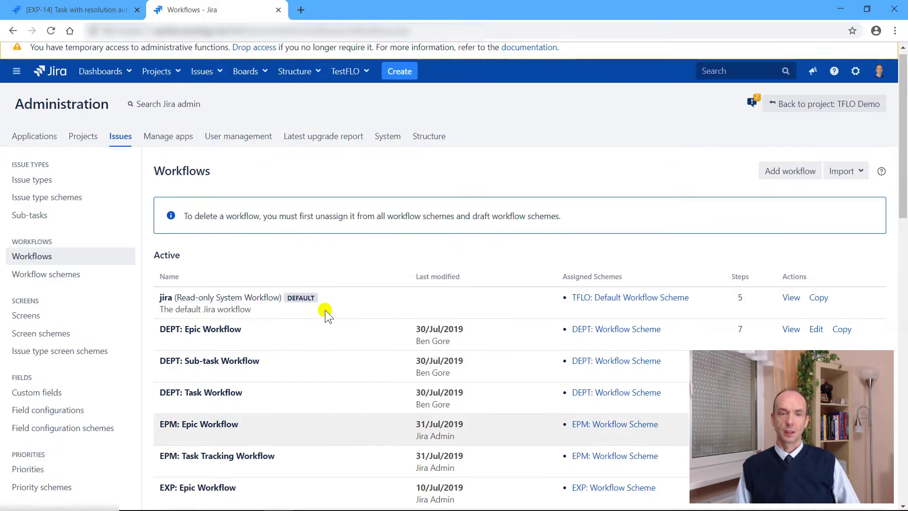
pyautogui.scroll(-2, 281, 424)
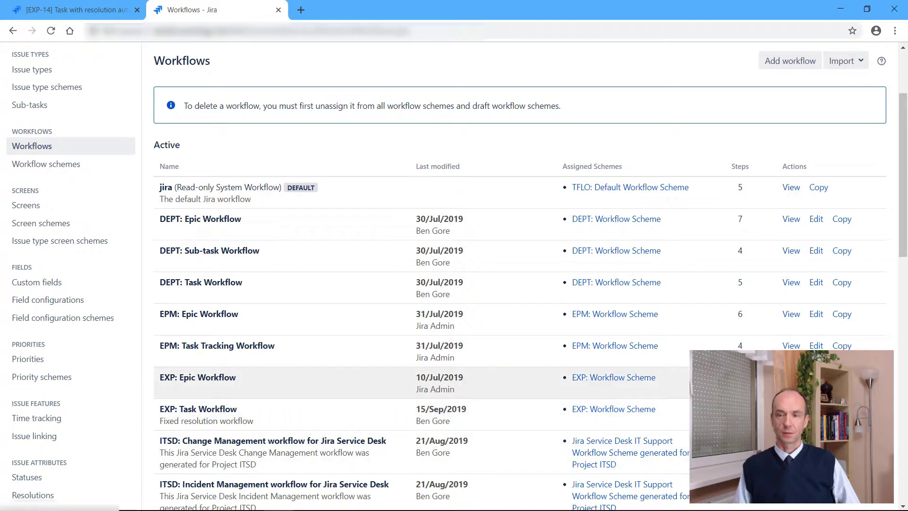
pyautogui.click(817, 409)
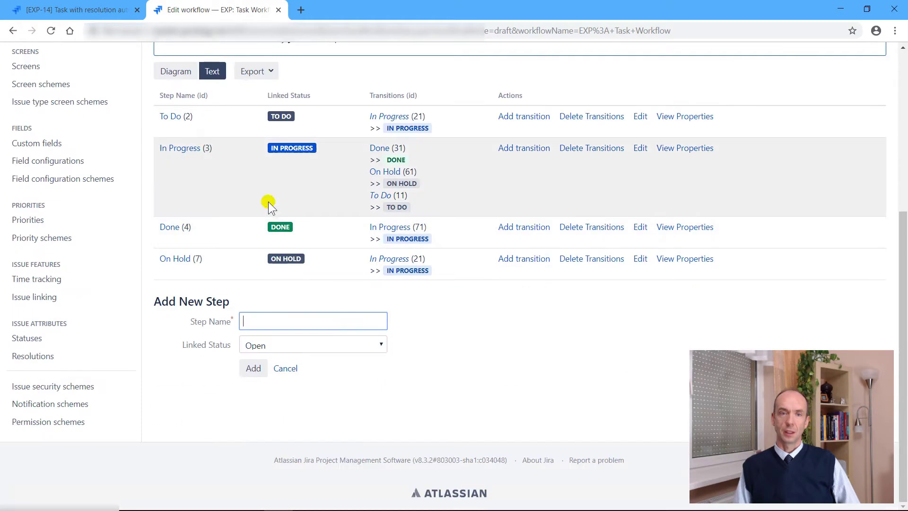
pyautogui.click(173, 72)
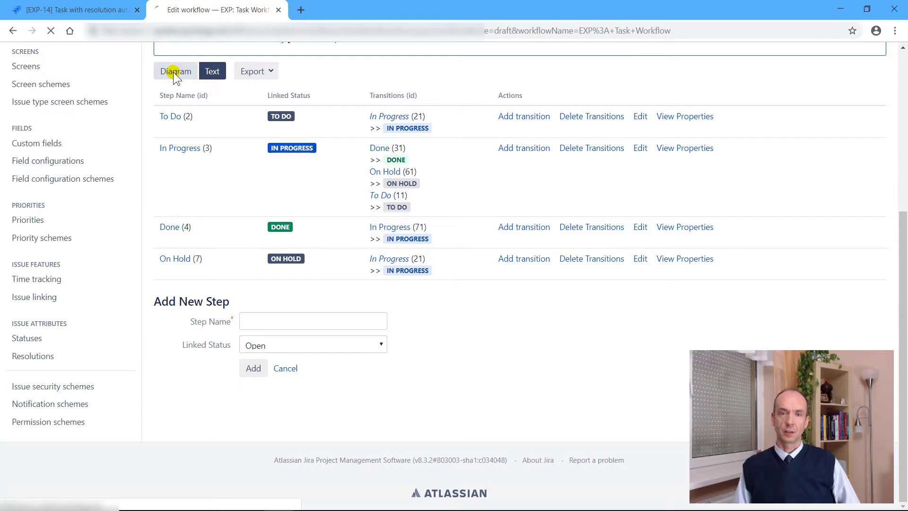
pyautogui.scroll(-2, 575, 334)
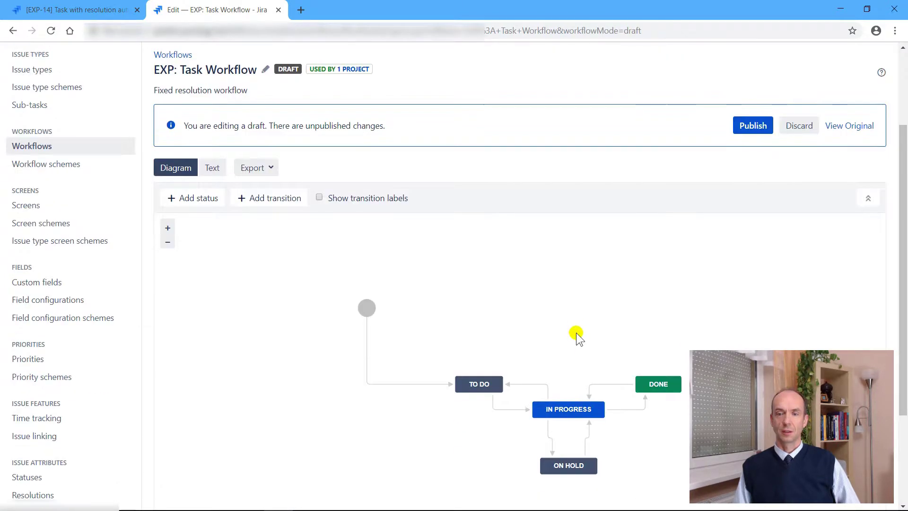
pyautogui.click(614, 385)
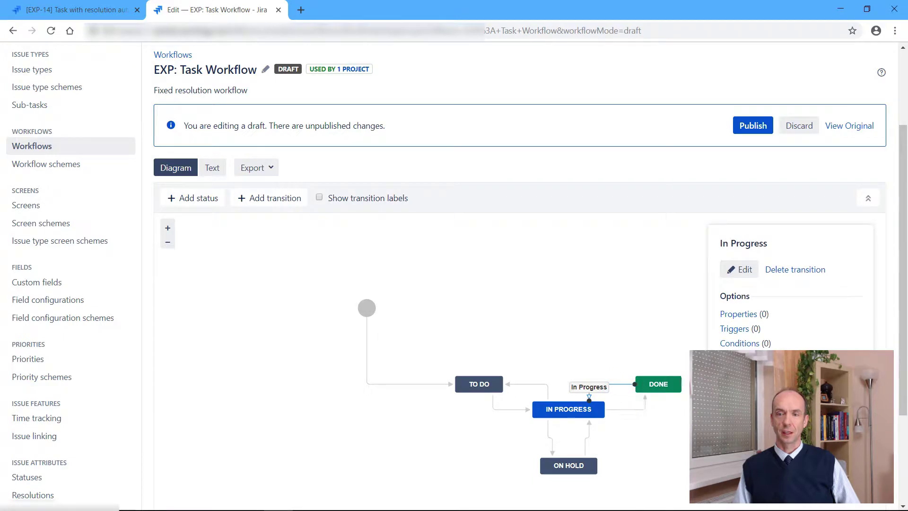
pyautogui.click(740, 372)
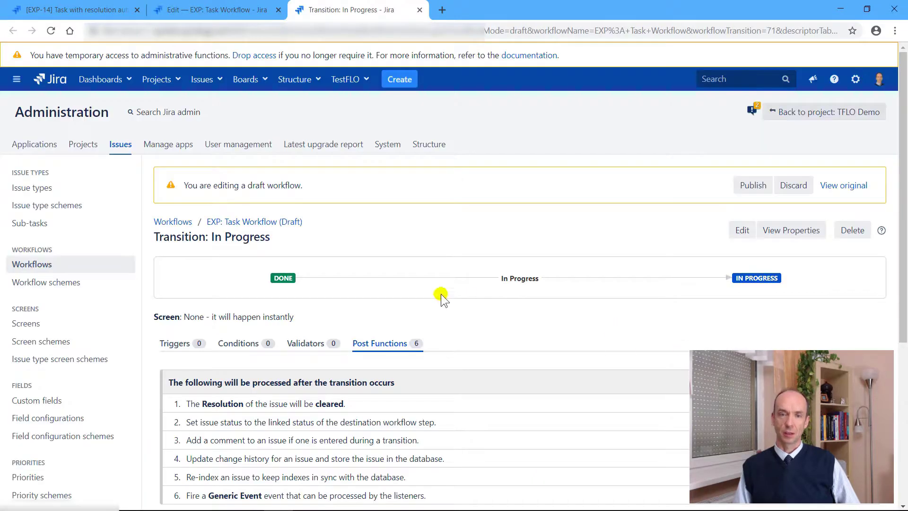
# Keep the Resolution-clearing post function's Field Value at None, update it, and close the transition tab
pyautogui.scroll(-1, 444, 323)
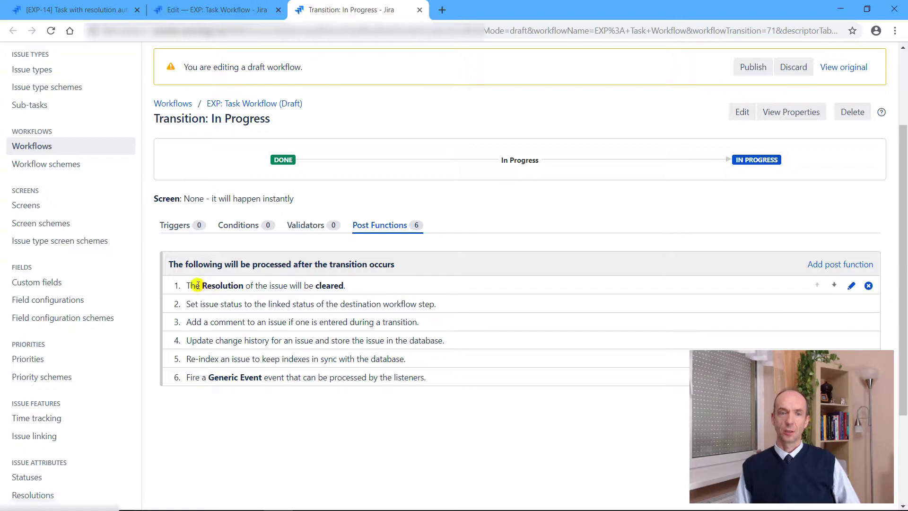
pyautogui.click(853, 286)
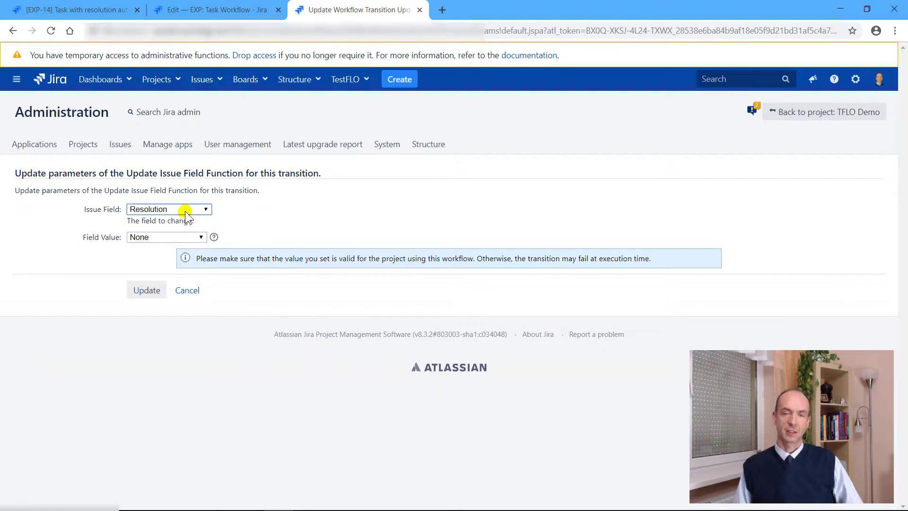
pyautogui.click(202, 237)
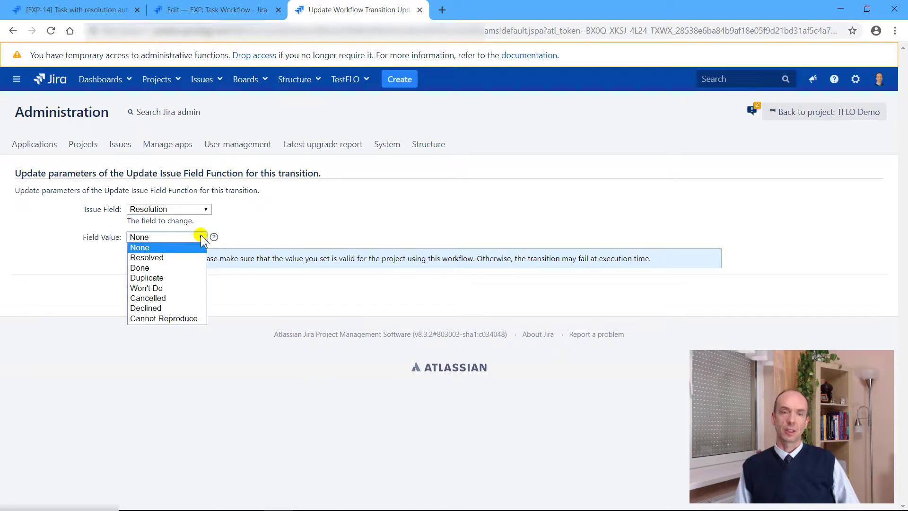
pyautogui.click(170, 249)
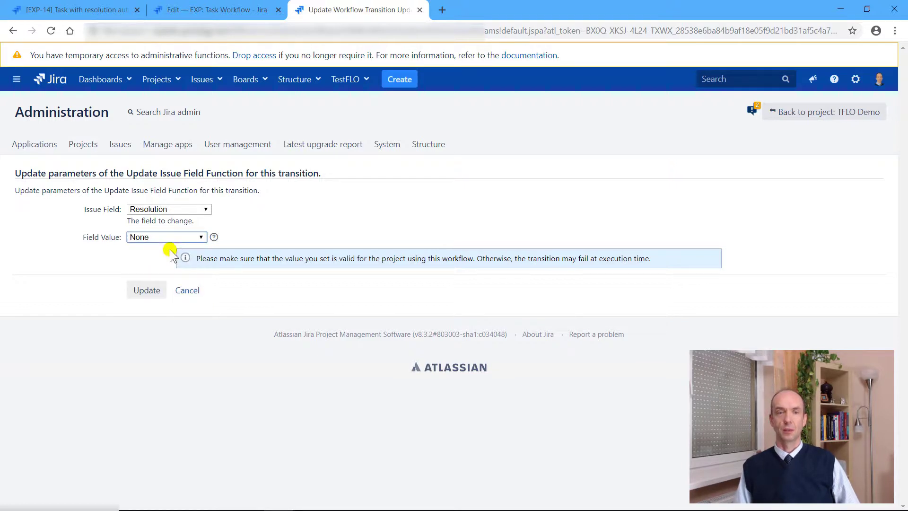
pyautogui.click(152, 298)
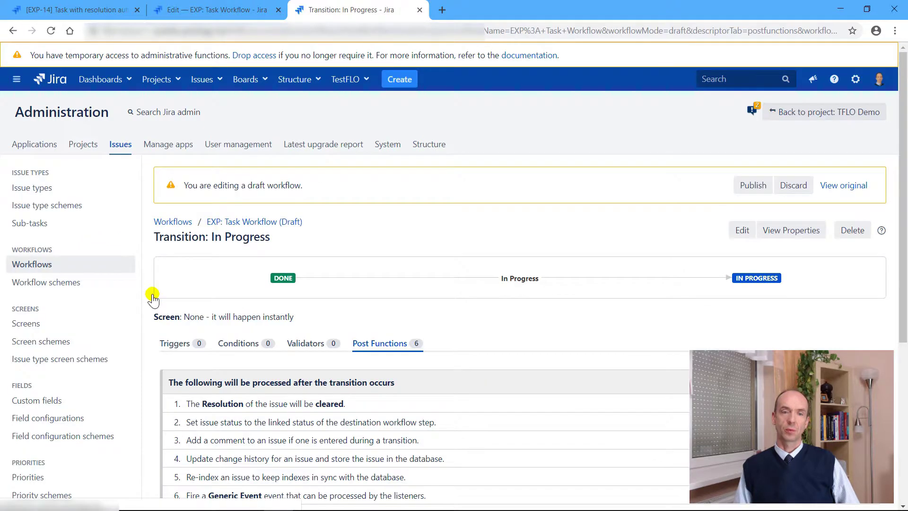
pyautogui.click(420, 10)
# Publish the EXP: Task Workflow draft without saving a backup copy
pyautogui.click(757, 128)
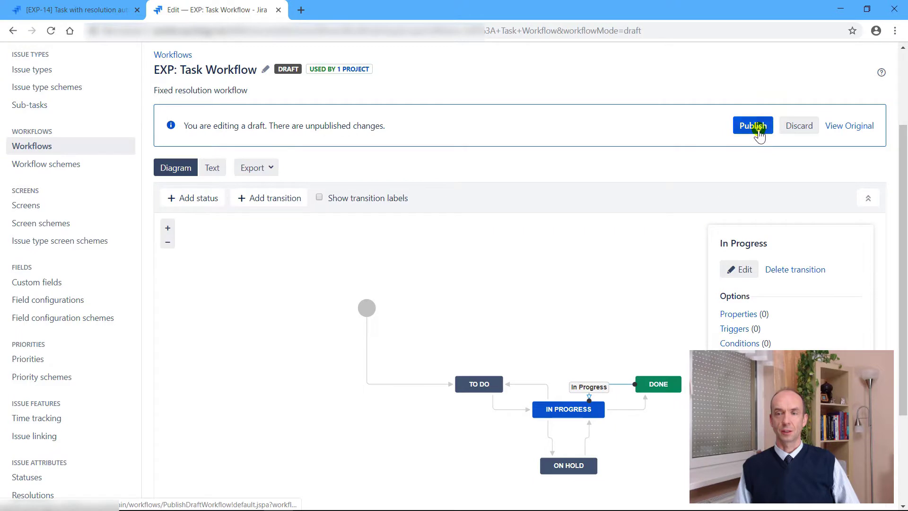
pyautogui.click(457, 300)
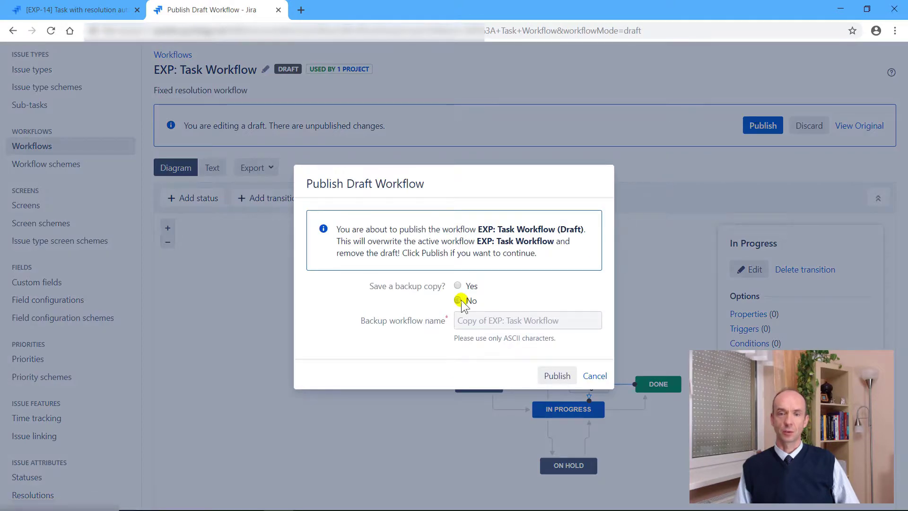
pyautogui.click(570, 370)
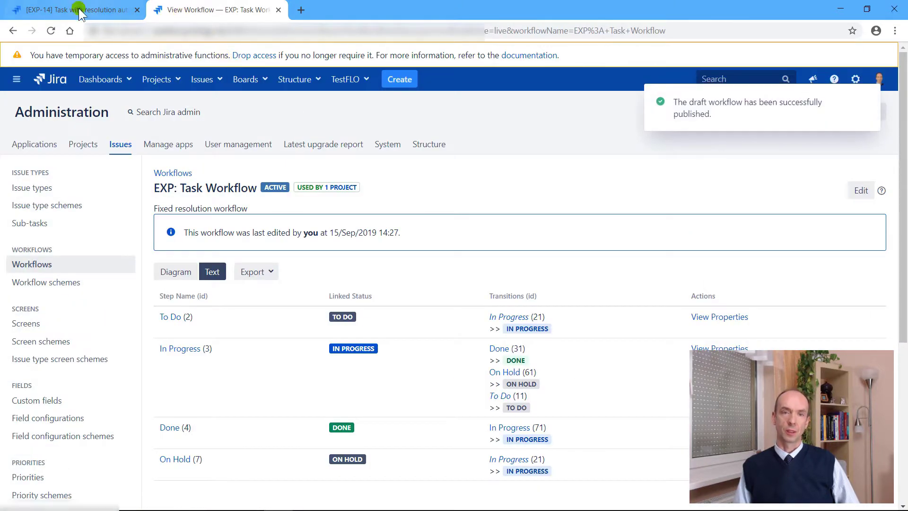
# Confirm EXP-14 is still Unresolved, then show the workflow in Diagram view again
pyautogui.click(79, 10)
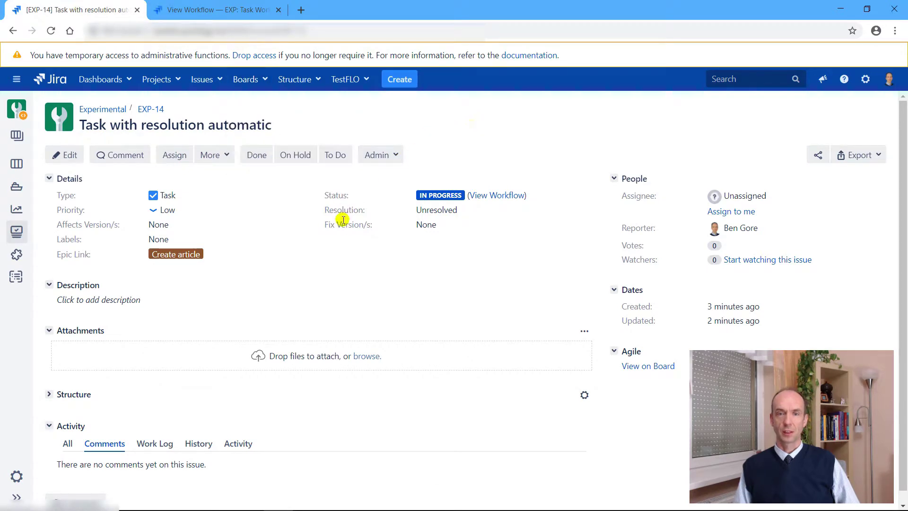
pyautogui.doubleClick(424, 210)
pyautogui.click(473, 225)
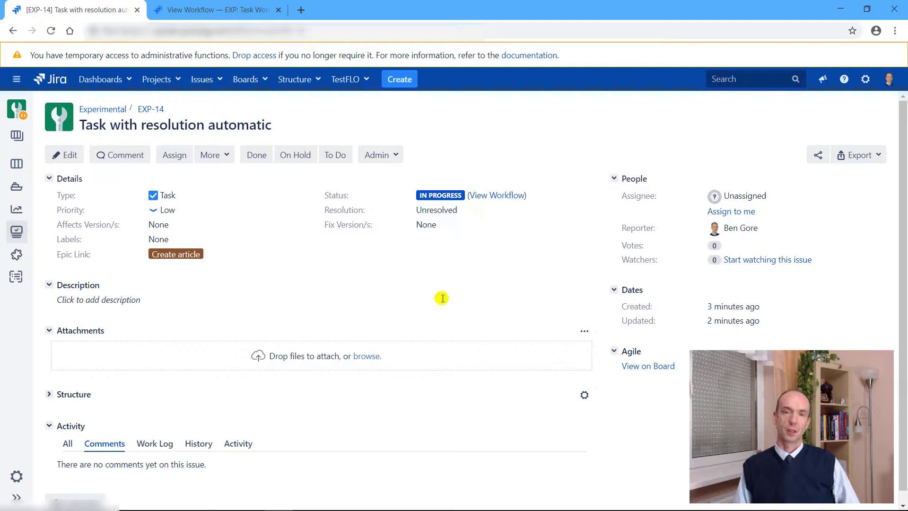
pyautogui.tripleClick(420, 293)
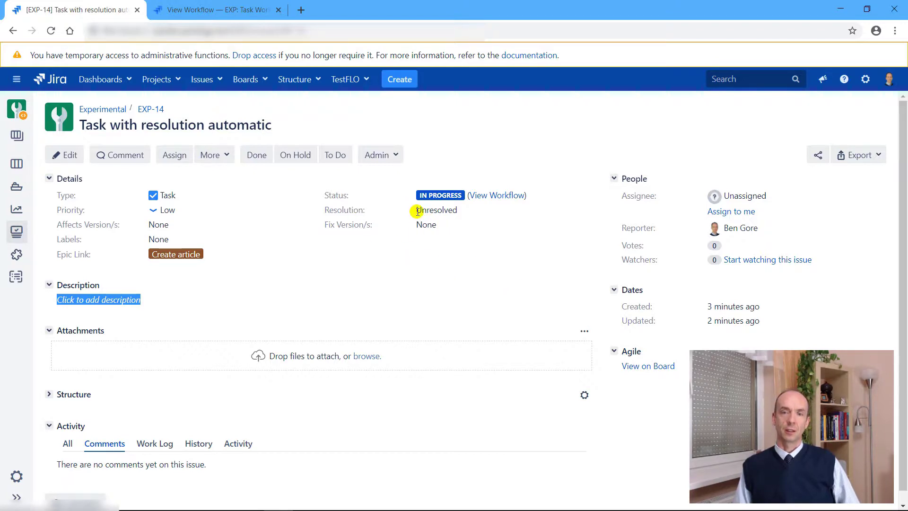
pyautogui.moveTo(418, 211); pyautogui.dragTo(471, 213)
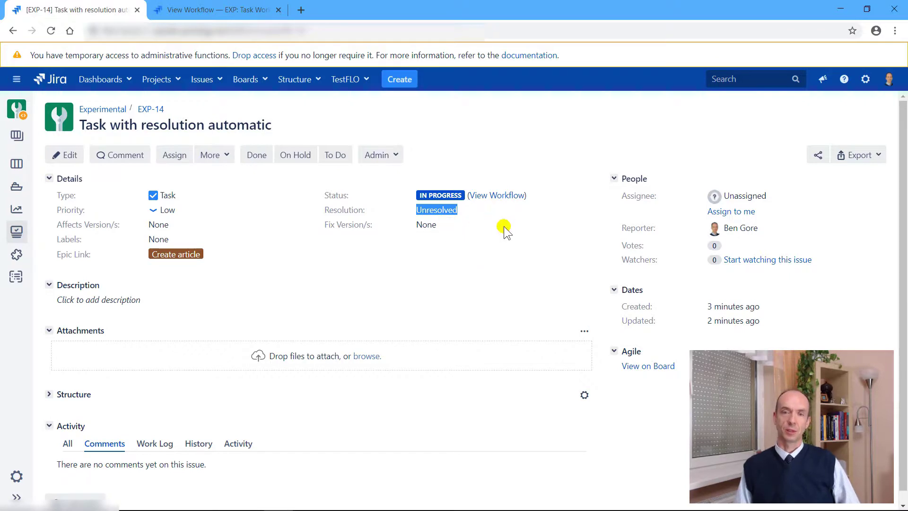
pyautogui.click(506, 114)
pyautogui.click(204, 9)
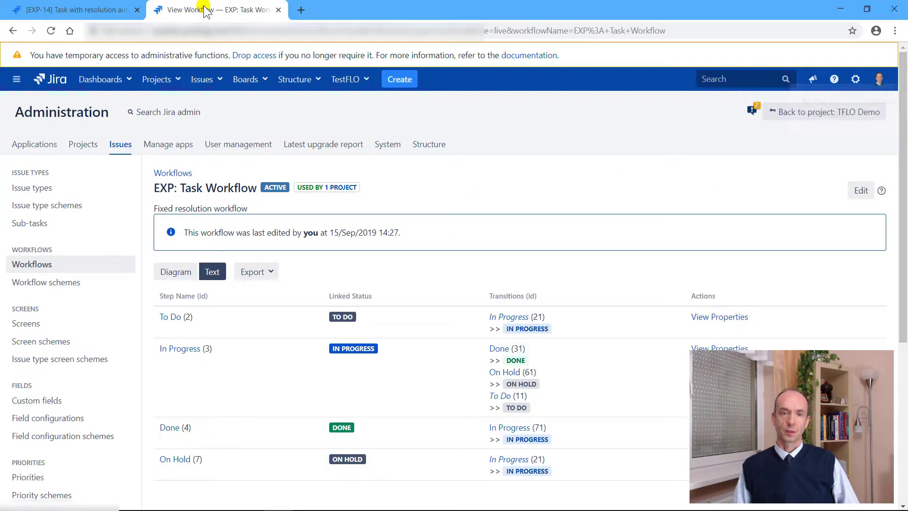
pyautogui.click(173, 280)
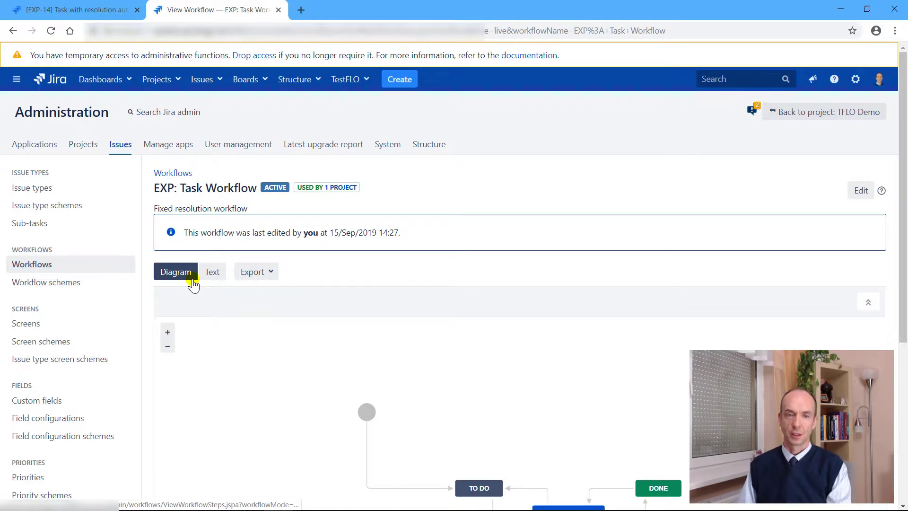
# Add a new screen named 'EXP: Resolution Screen' from the Screens list
pyautogui.click(27, 324)
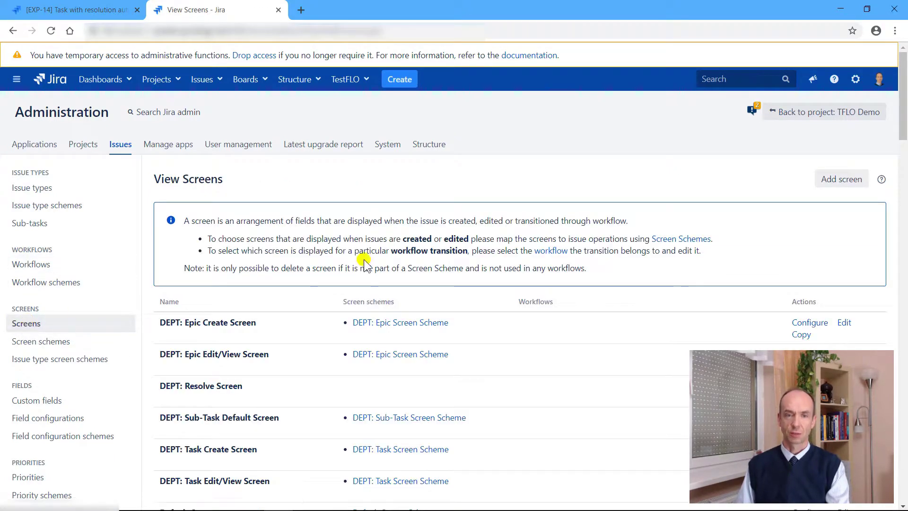
pyautogui.click(842, 179)
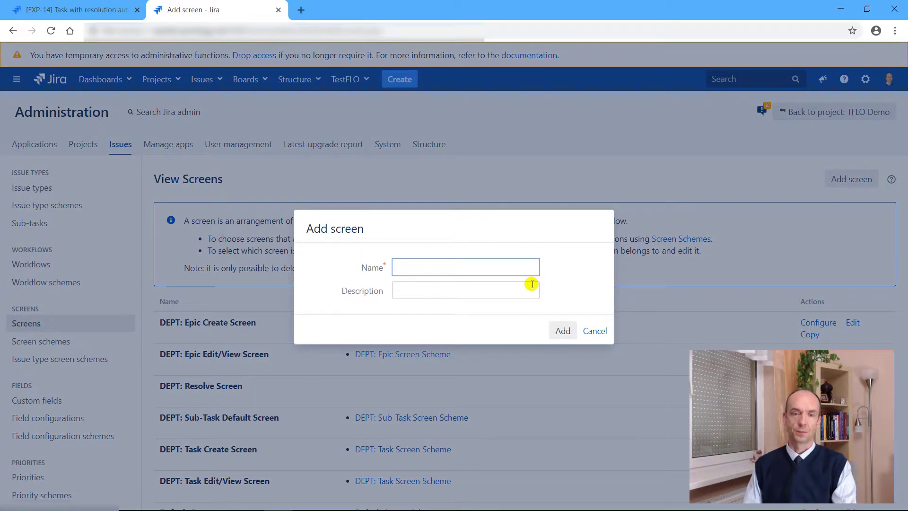
pyautogui.write('E')
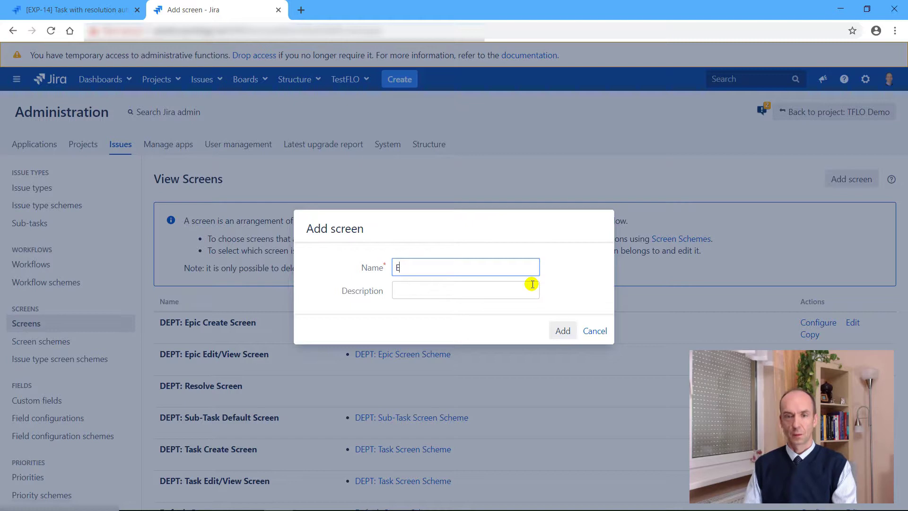
pyautogui.write('XP')
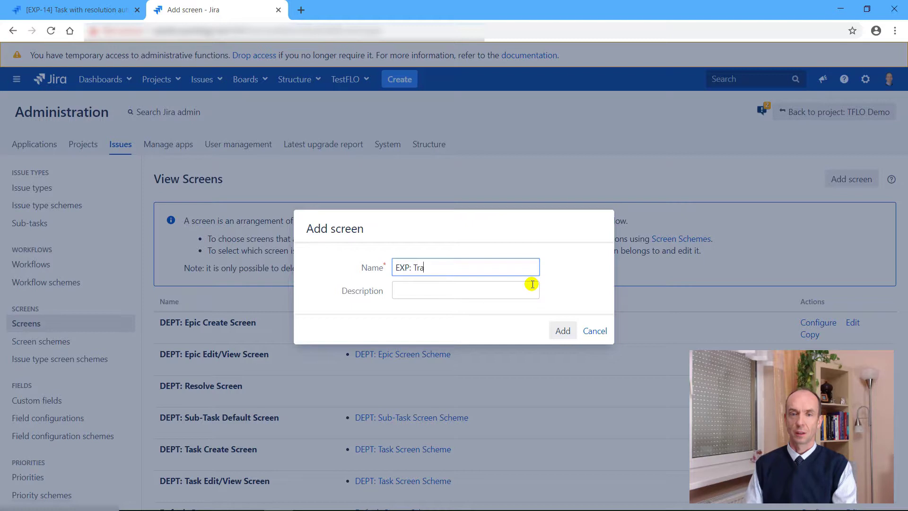
pyautogui.write(': Resolution ')
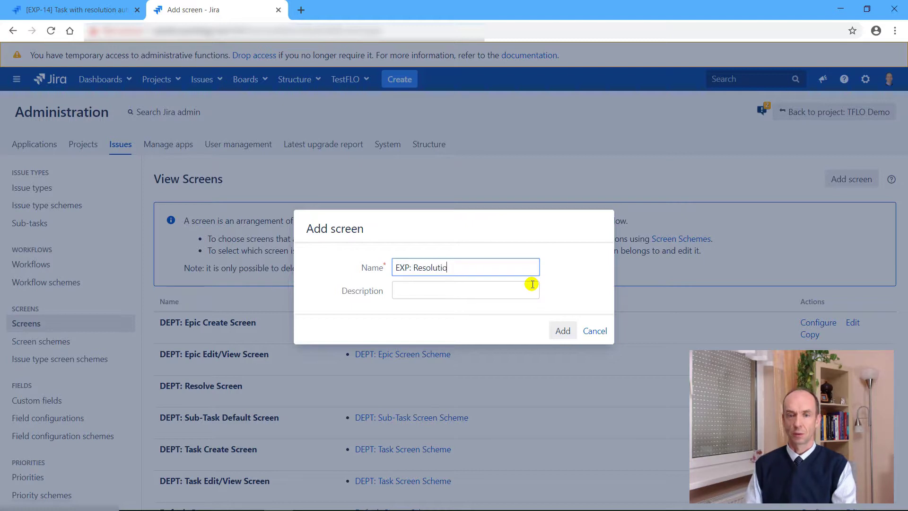
pyautogui.write('Screen')
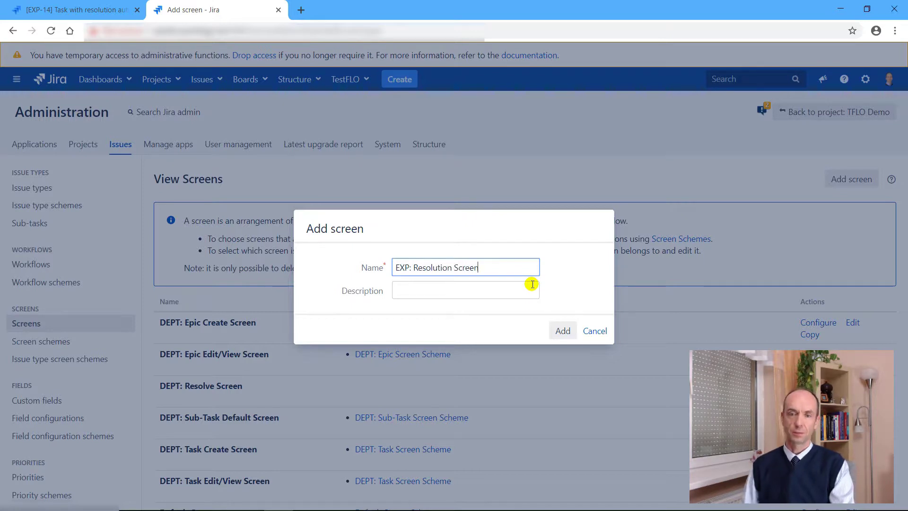
pyautogui.click(564, 330)
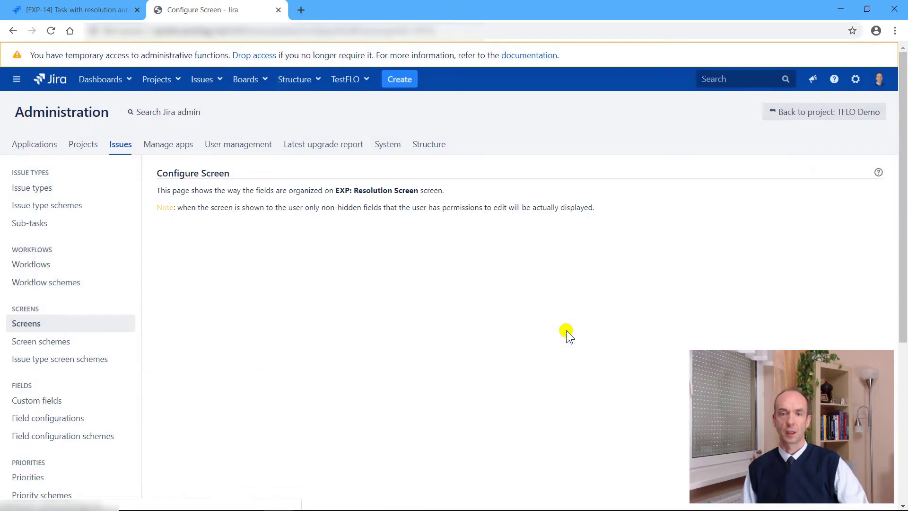
# Add the Resolution field to EXP: Resolution Screen, then return to the Workflows list
pyautogui.click(274, 293)
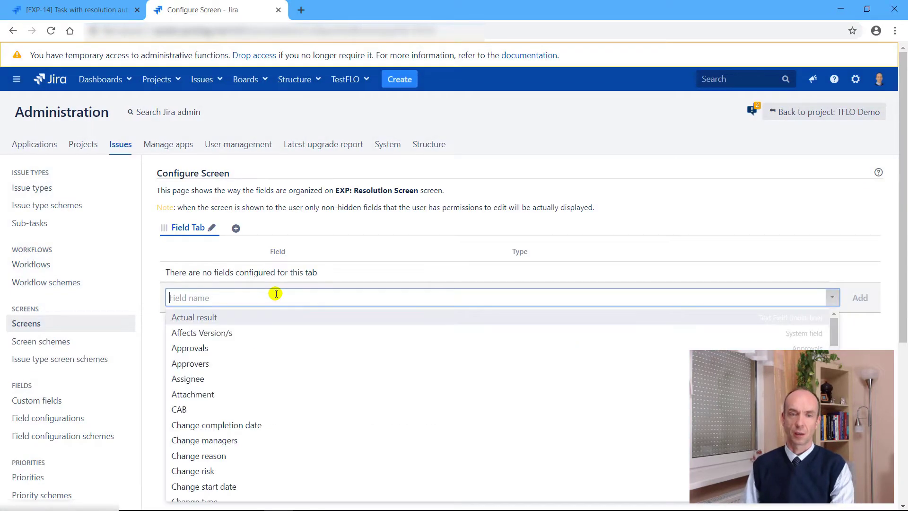
pyautogui.write('res')
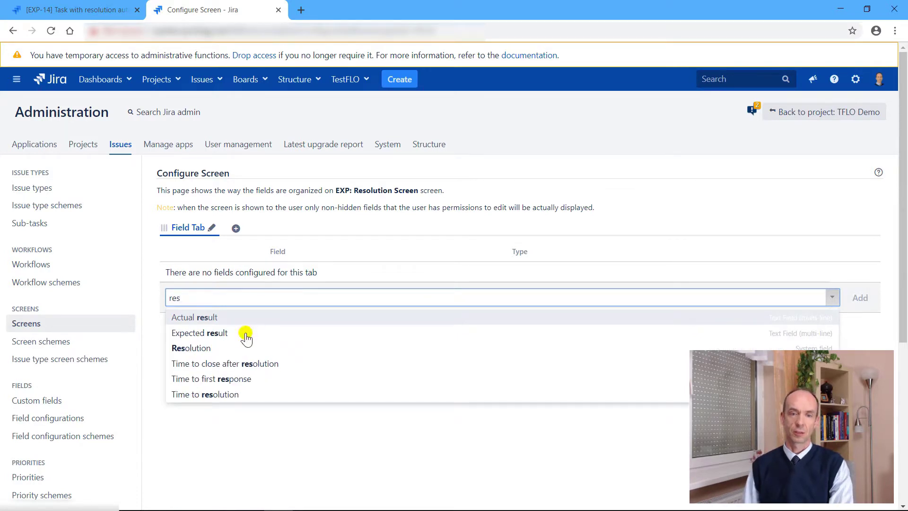
pyautogui.click(212, 349)
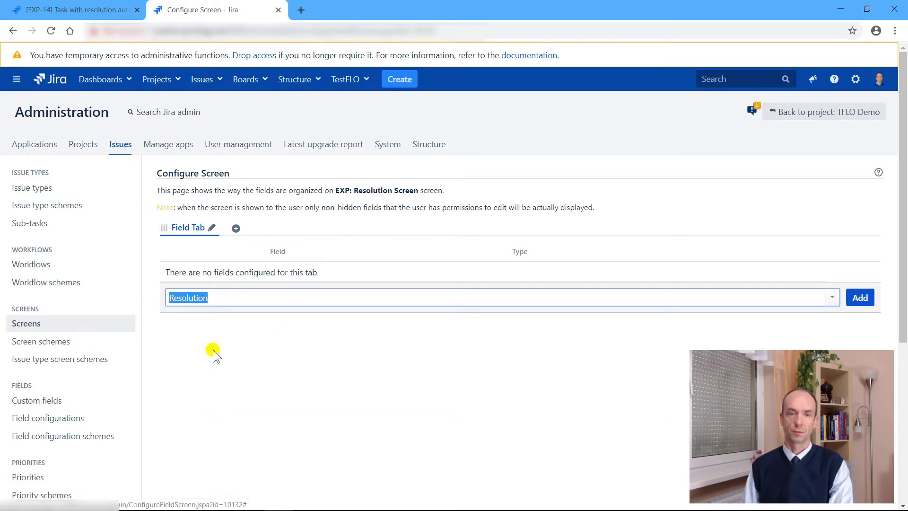
pyautogui.click(865, 297)
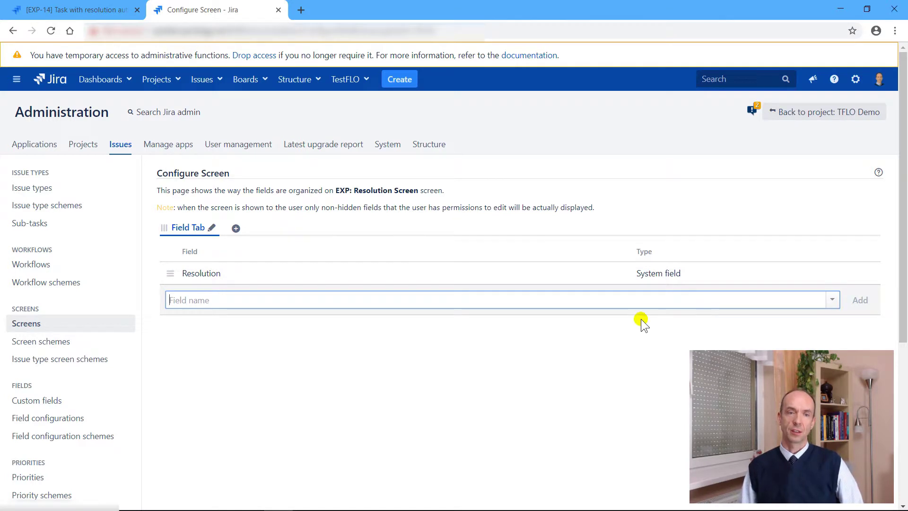
pyautogui.click(27, 264)
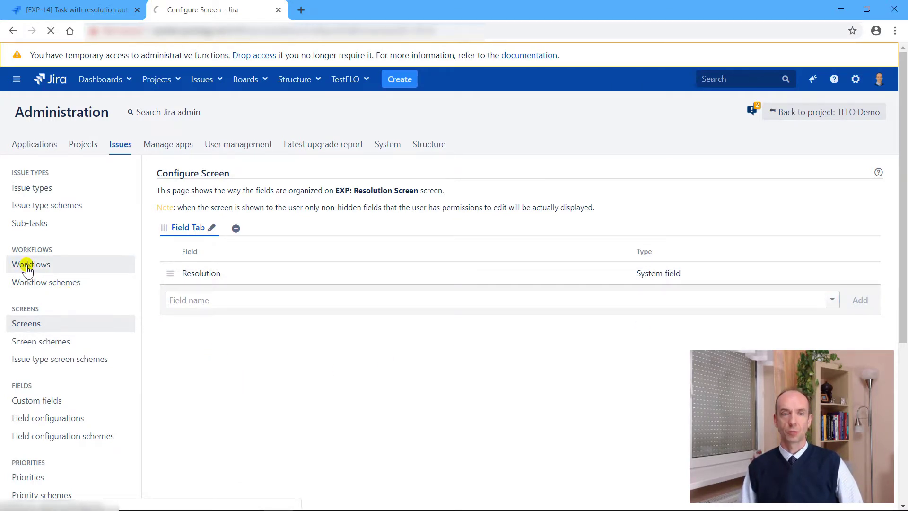
pyautogui.scroll(-3, 265, 359)
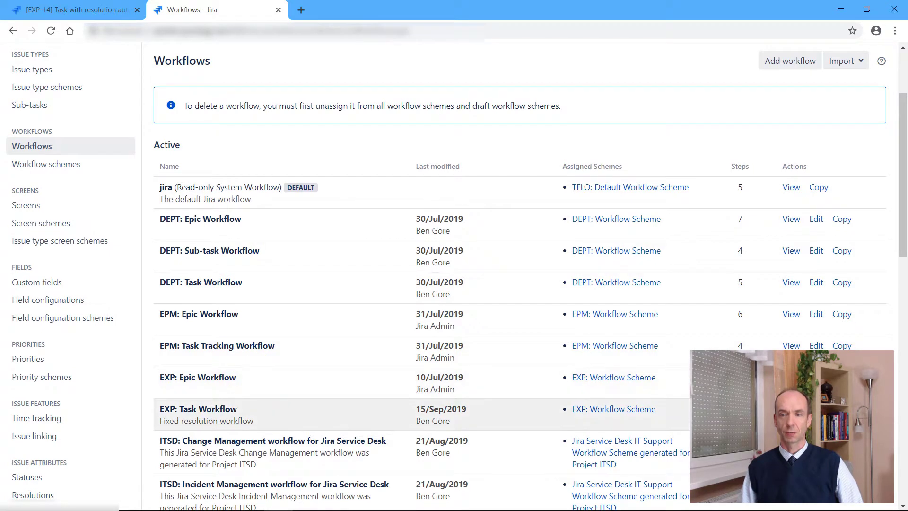
# Edit EXP: Task Workflow and select its In Progress and Done transitions in the diagram
pyautogui.click(816, 408)
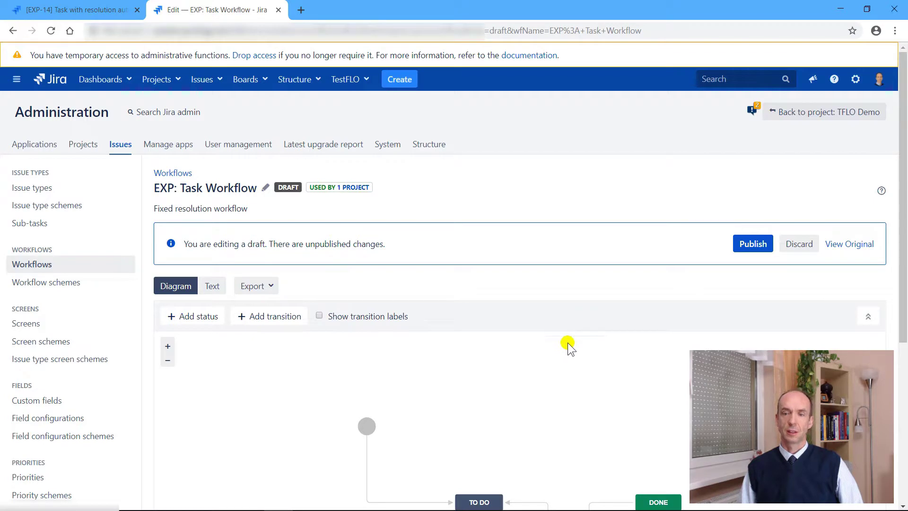
pyautogui.scroll(-2, 552, 359)
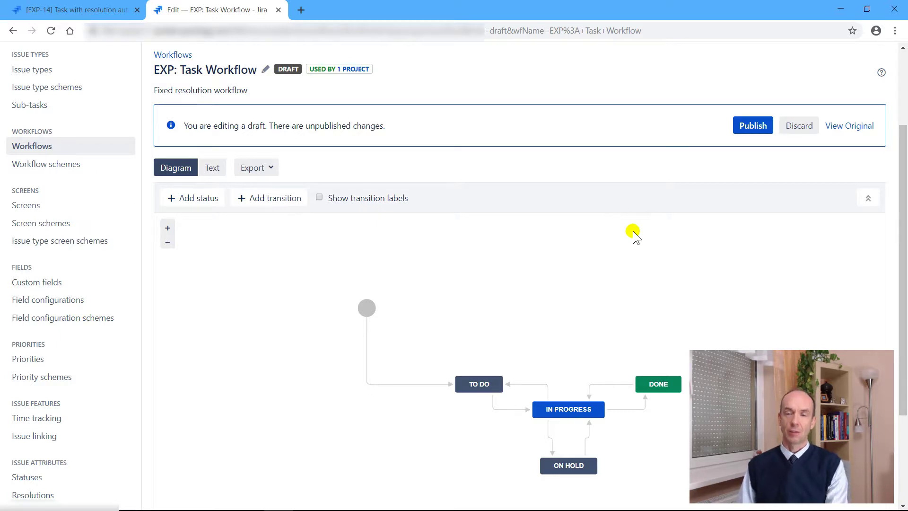
pyautogui.click(612, 385)
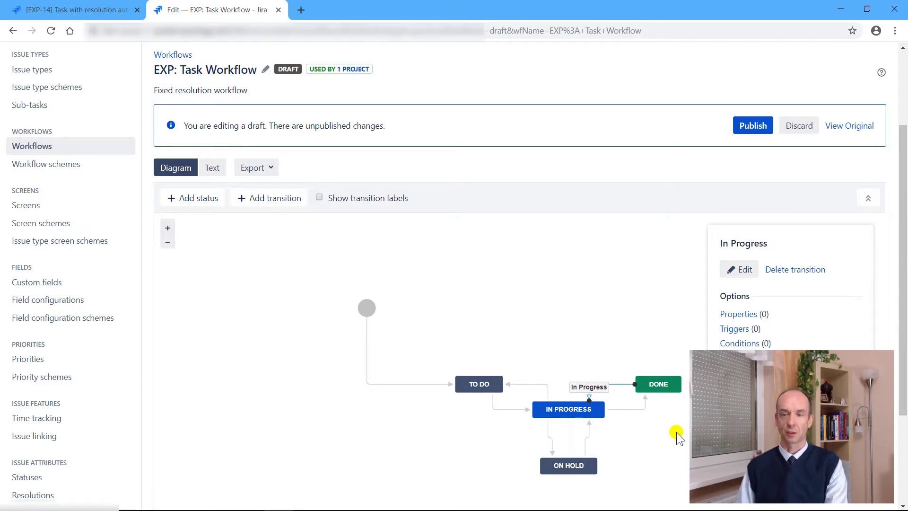
pyautogui.click(631, 409)
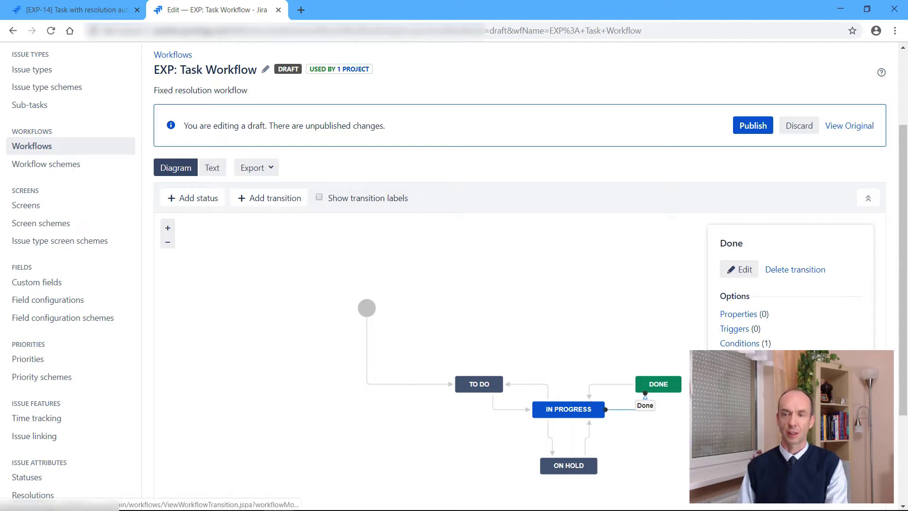
# Delete the Done transition's post function that sets Resolution to Resolved
pyautogui.click(739, 343)
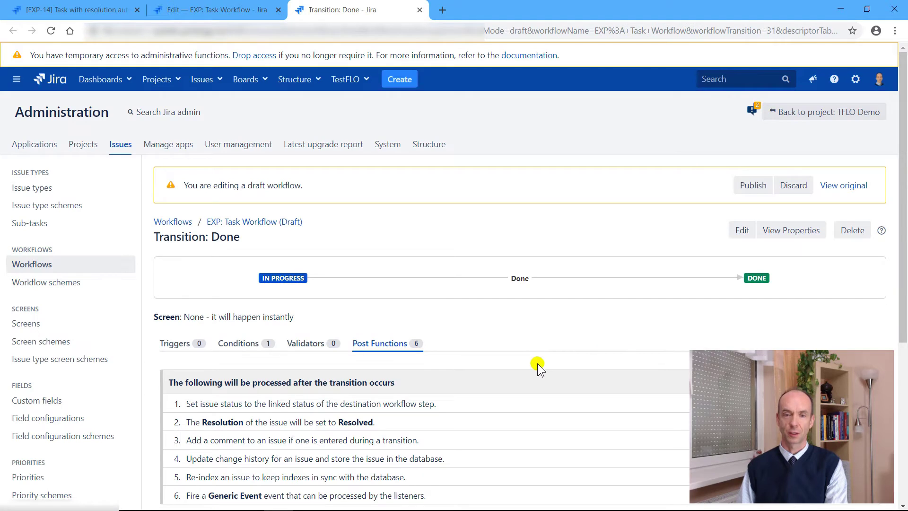
pyautogui.scroll(-3, 448, 390)
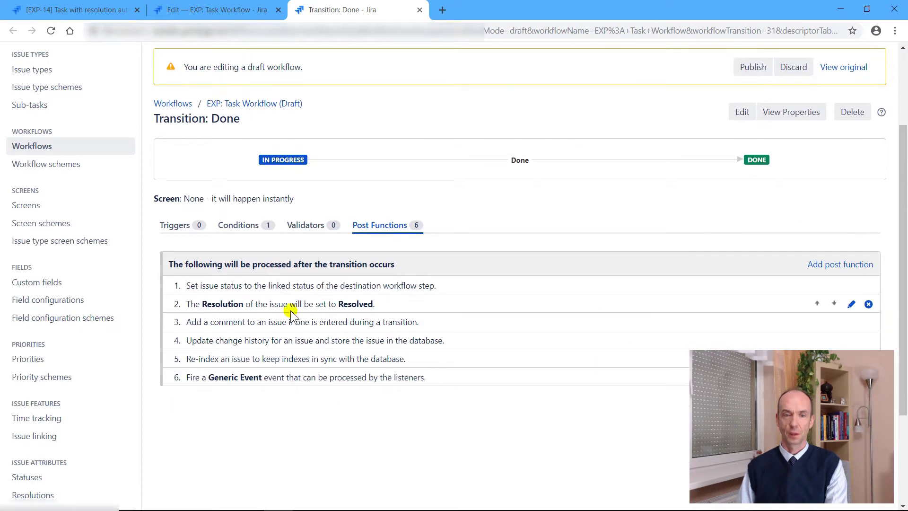
pyautogui.click(870, 304)
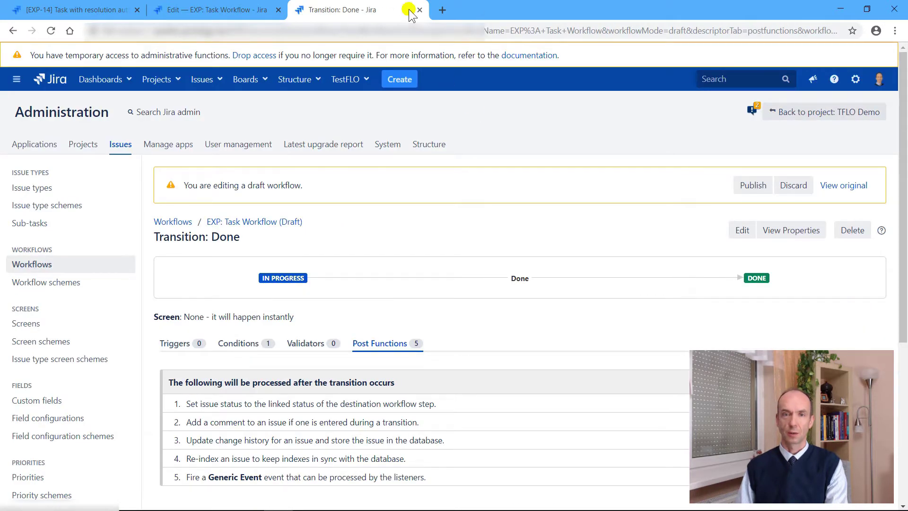
# Set the Done transition's screen to EXP: Resolution Screen and save it
pyautogui.click(419, 10)
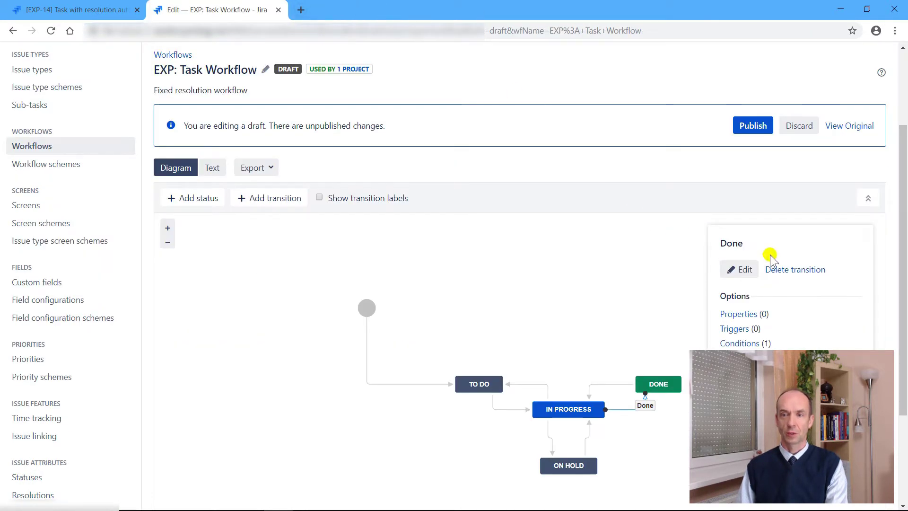
pyautogui.click(741, 272)
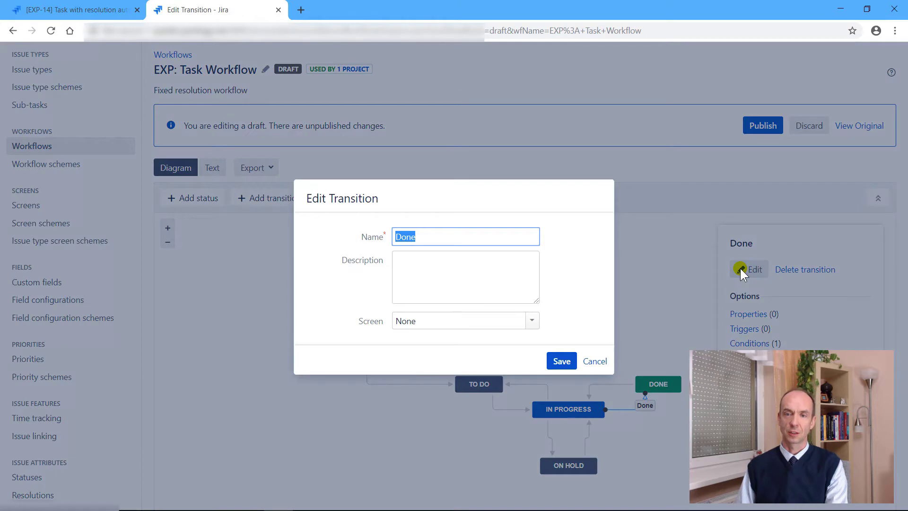
pyautogui.click(531, 322)
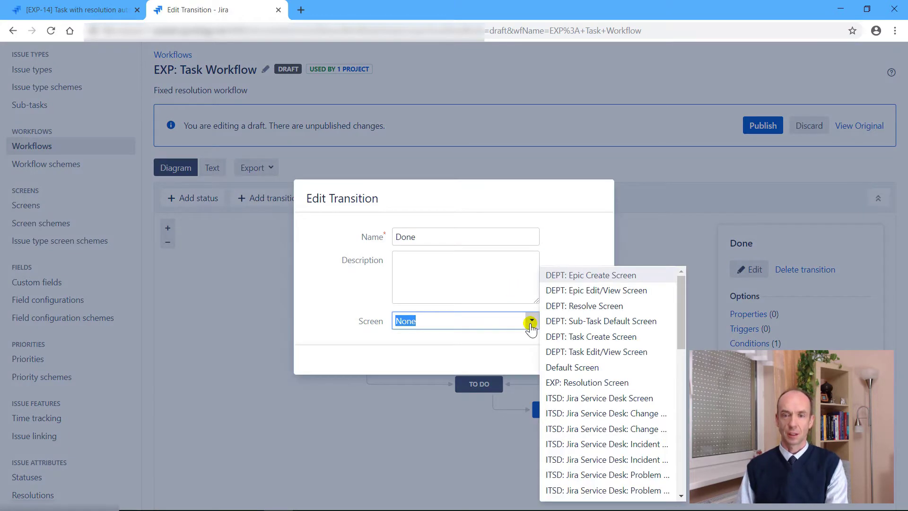
pyautogui.click(580, 382)
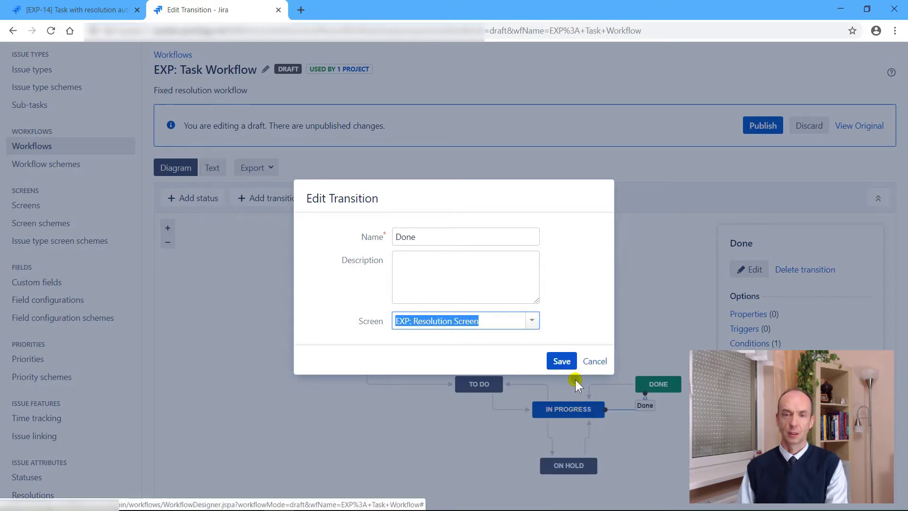
pyautogui.click(418, 344)
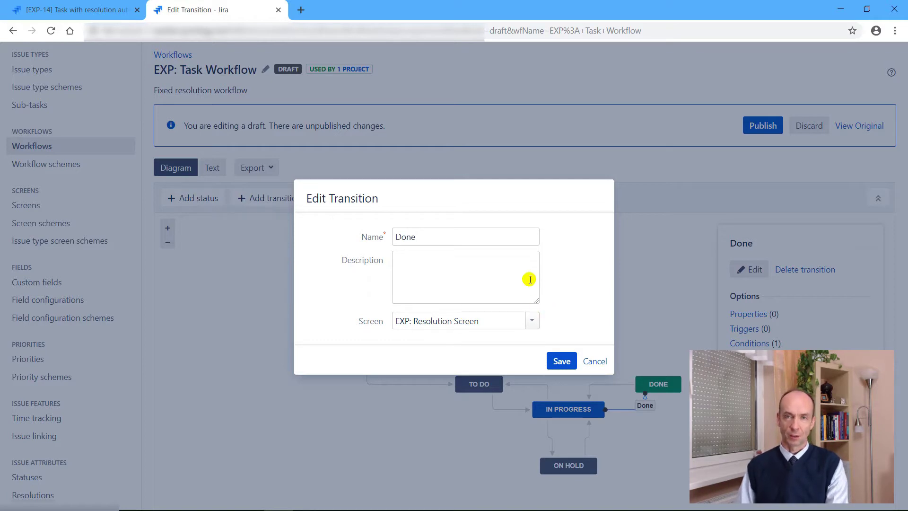
pyautogui.click(561, 362)
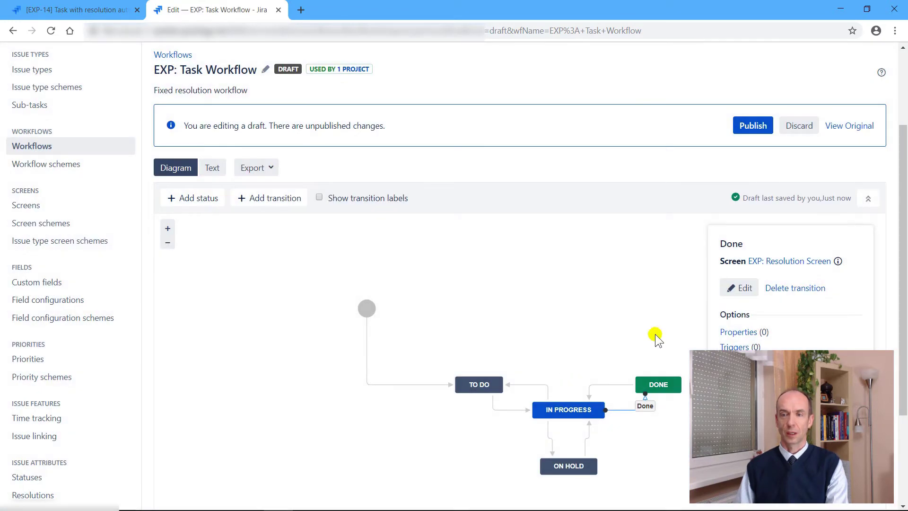
# Publish the workflow draft with no backup and return to the EXP-14 issue tab
pyautogui.click(753, 125)
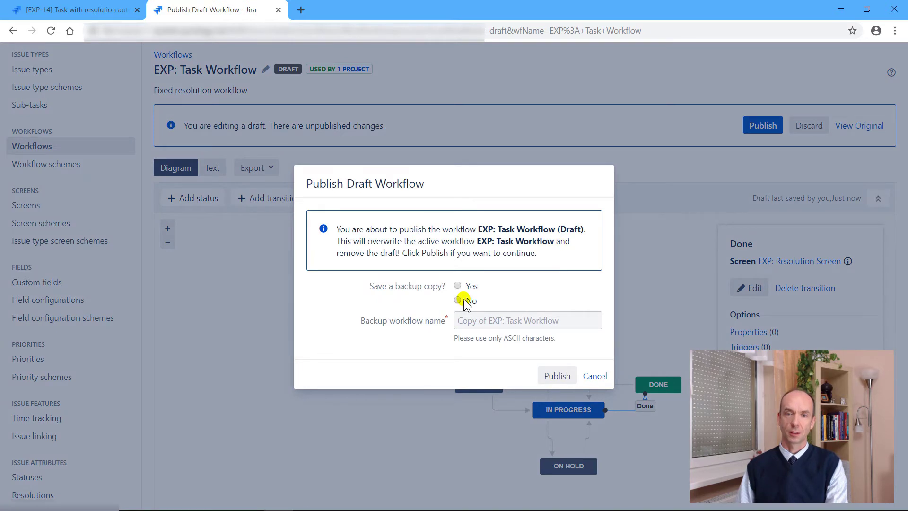
pyautogui.click(463, 300)
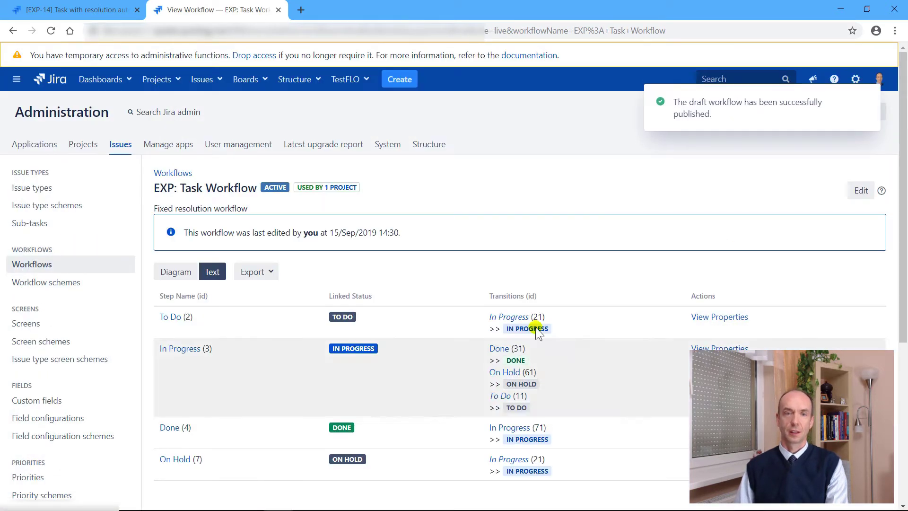
pyautogui.click(75, 10)
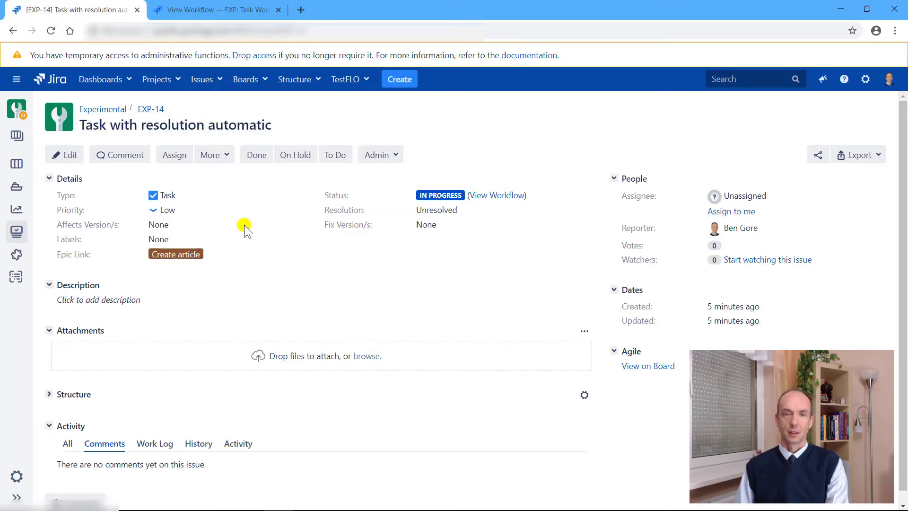
# Reload EXP-14 and change 'automatic' to 'manual' in its title
pyautogui.press('F5')
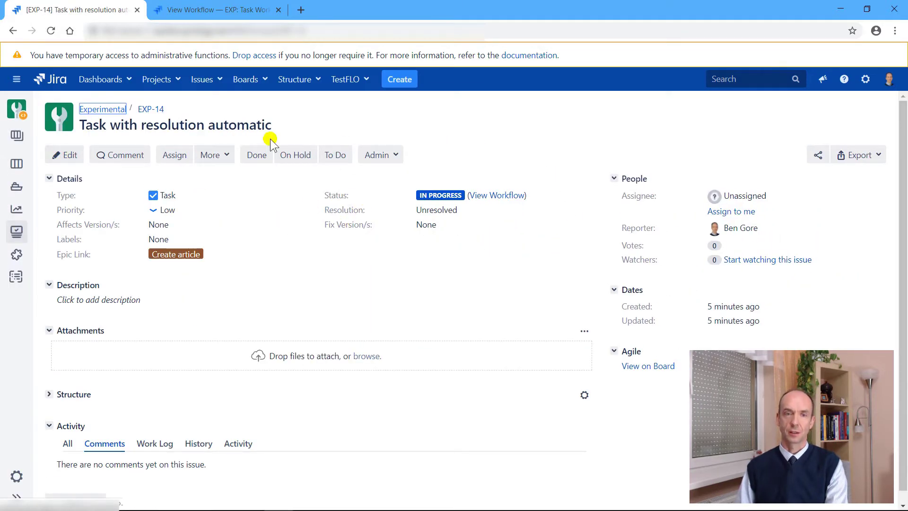
pyautogui.click(212, 128)
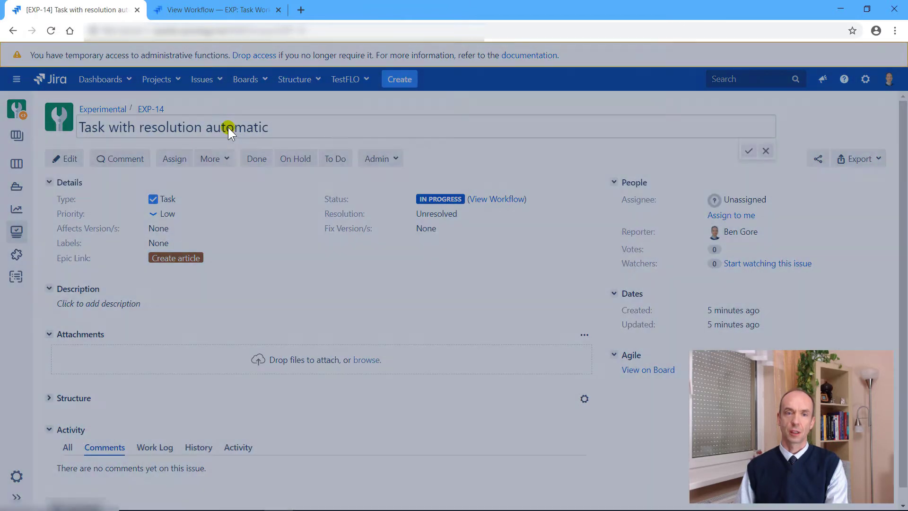
pyautogui.doubleClick(240, 129)
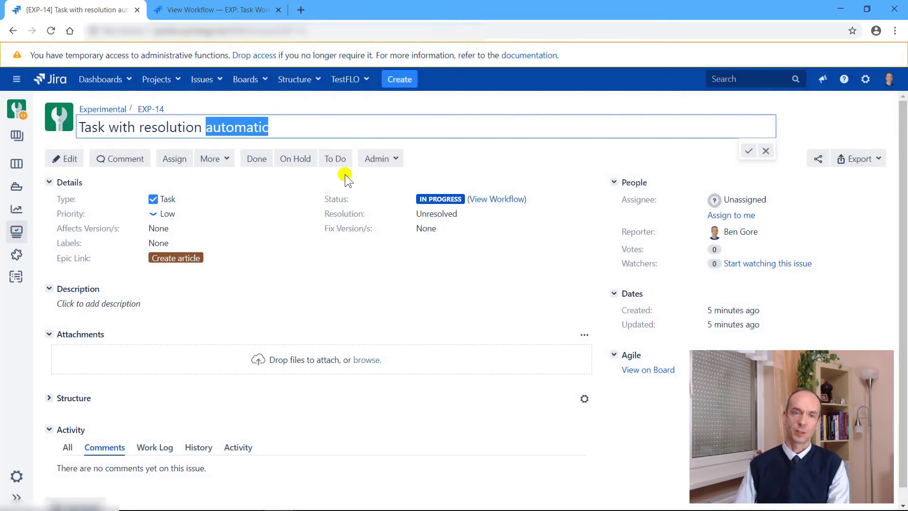
pyautogui.write('manual')
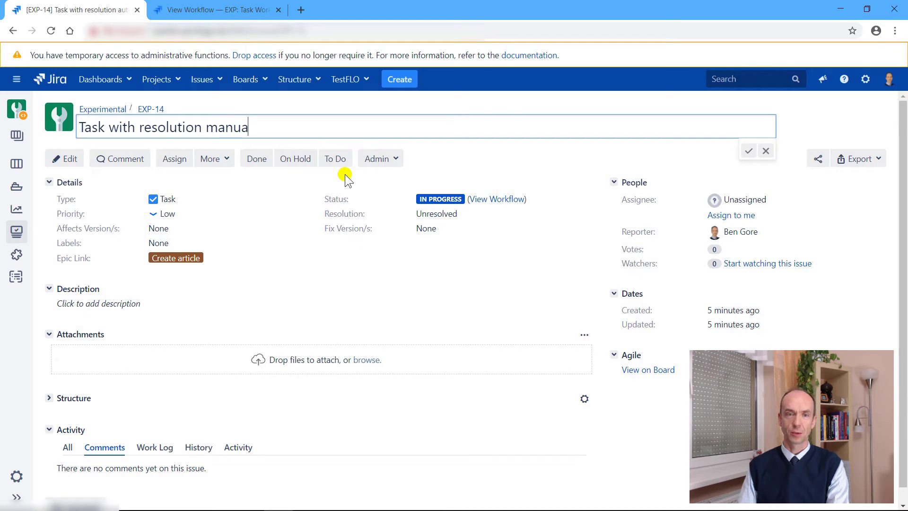
pyautogui.press('Return')
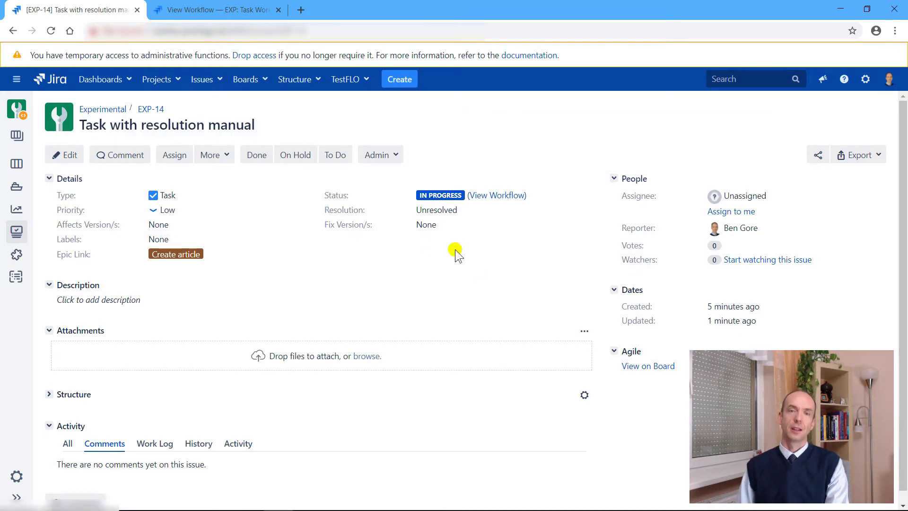
# Start the Done transition on EXP-14 and pick Done as the Resolution instead of Won't Do
pyautogui.click(254, 161)
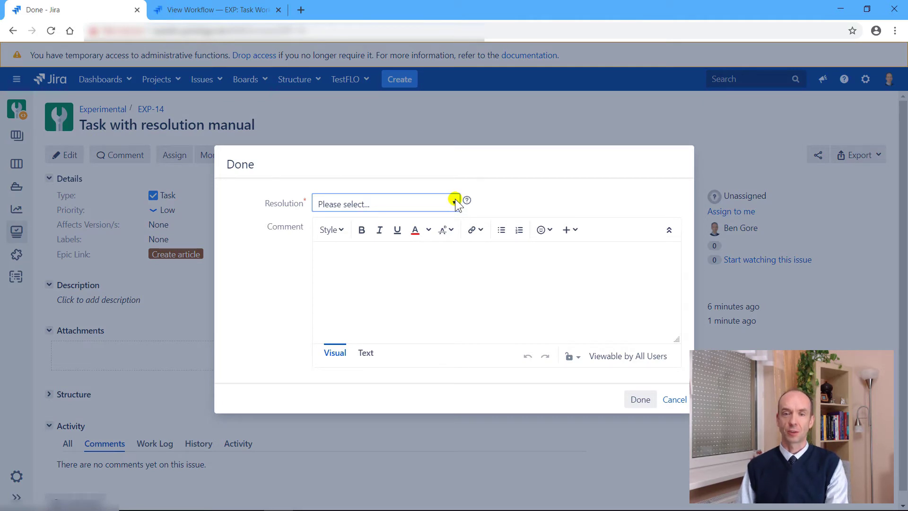
pyautogui.click(638, 400)
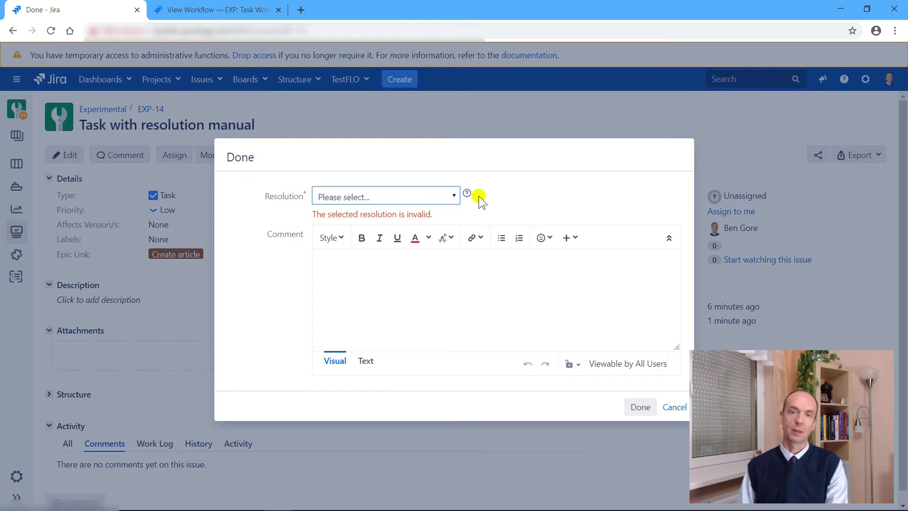
pyautogui.click(453, 195)
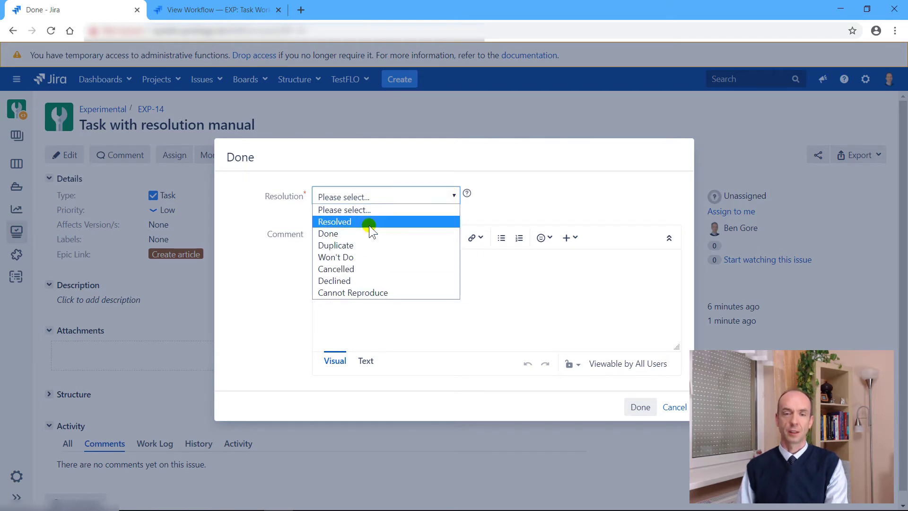
pyautogui.click(364, 255)
pyautogui.click(452, 195)
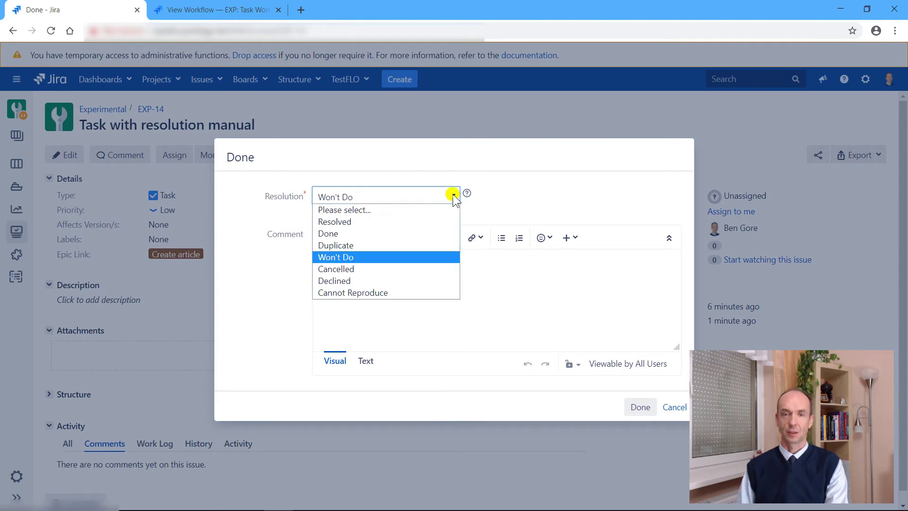
pyautogui.click(335, 233)
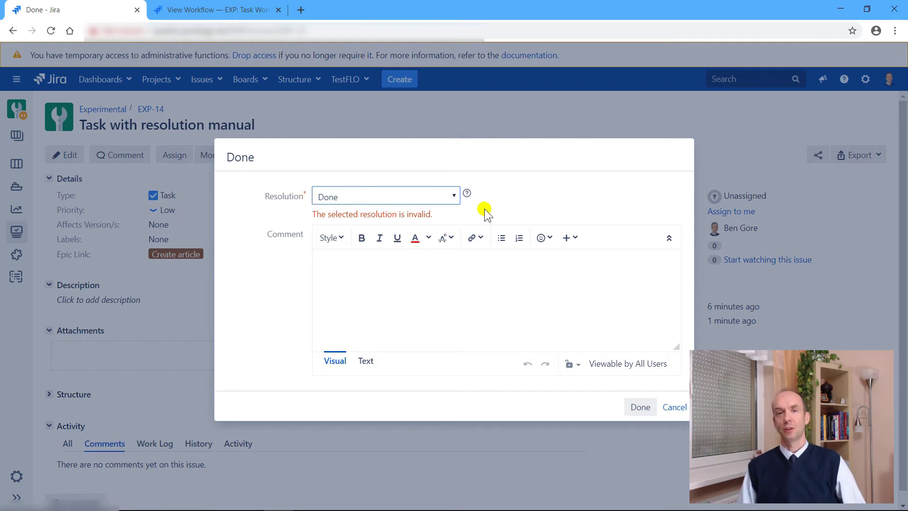
# Check that the Resolution stays Done and complete the transition
pyautogui.click(455, 195)
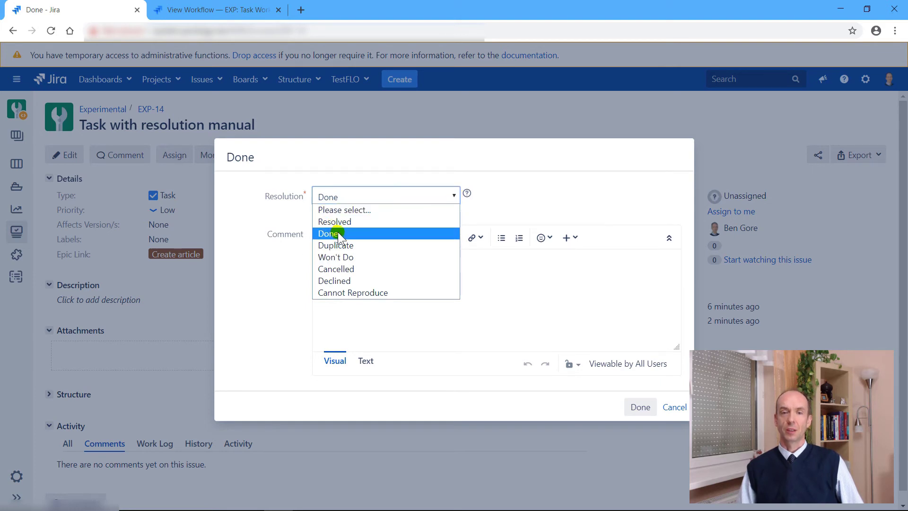
pyautogui.click(502, 191)
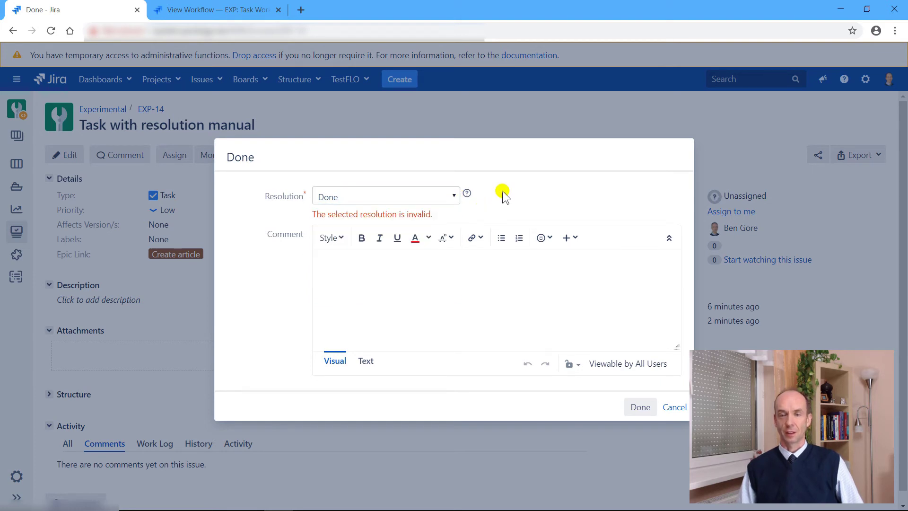
pyautogui.click(453, 197)
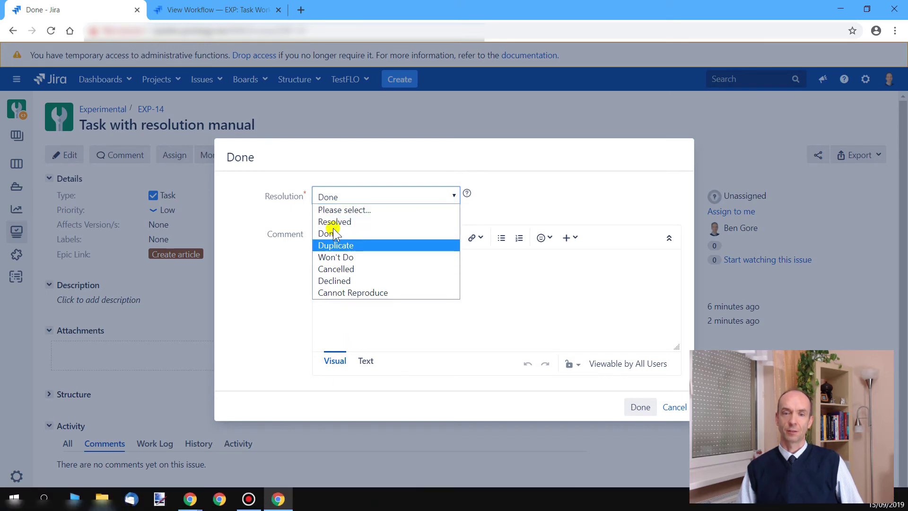
pyautogui.click(506, 178)
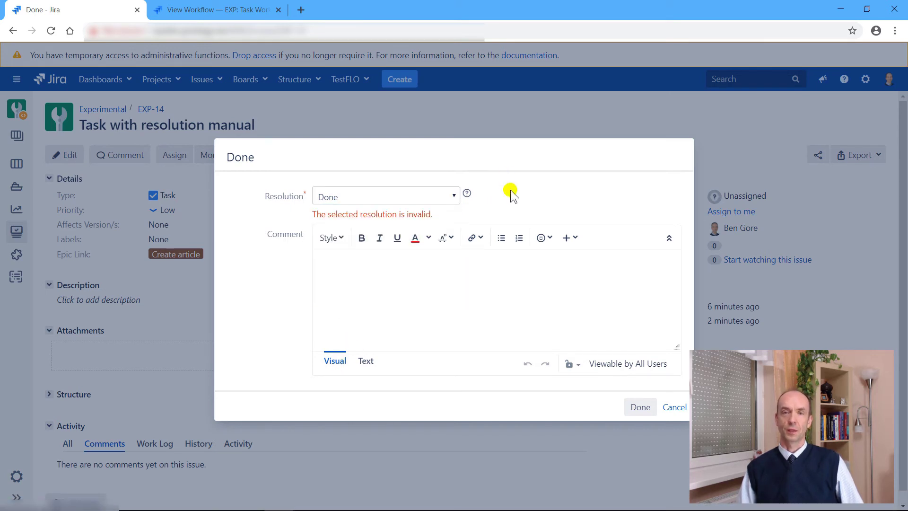
pyautogui.click(454, 200)
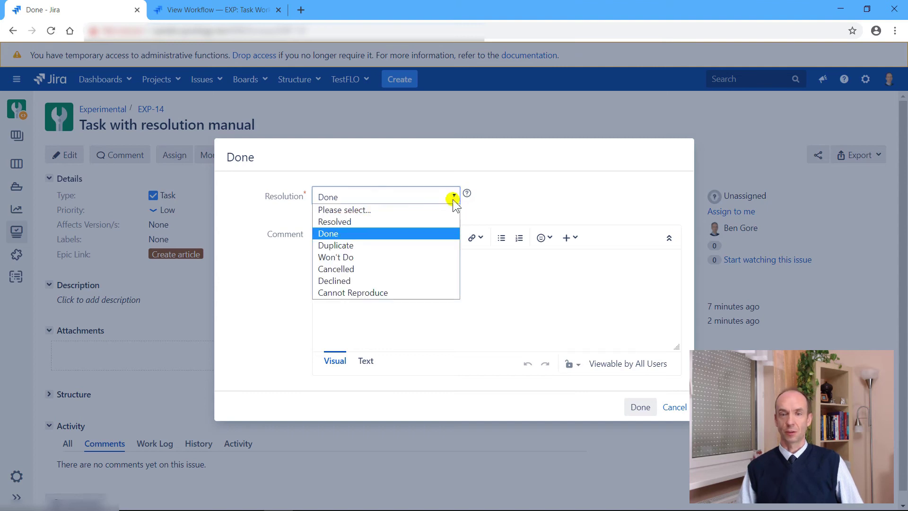
pyautogui.click(452, 201)
pyautogui.click(452, 201)
pyautogui.click(452, 200)
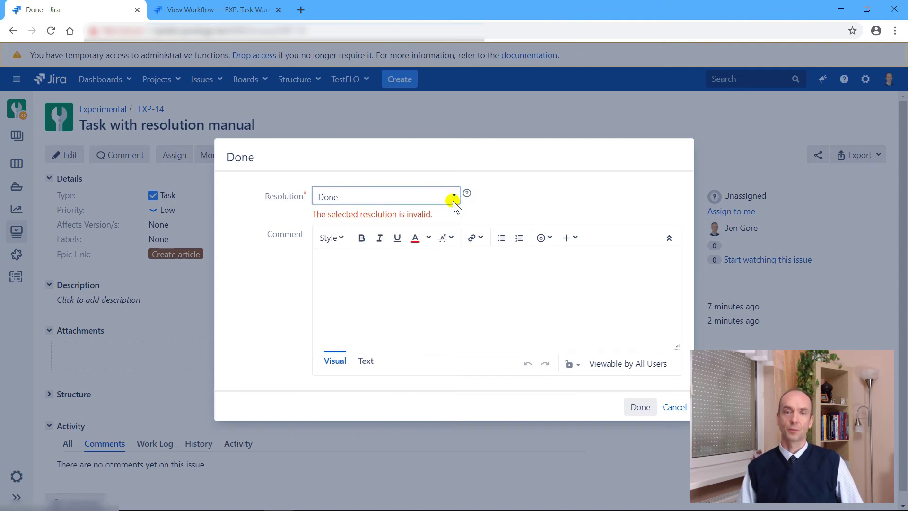
pyautogui.click(455, 195)
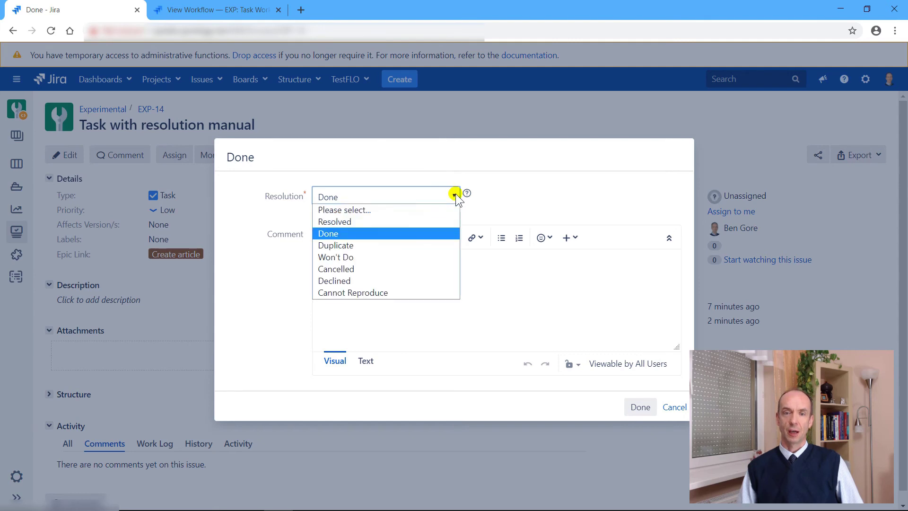
pyautogui.click(455, 195)
pyautogui.click(637, 308)
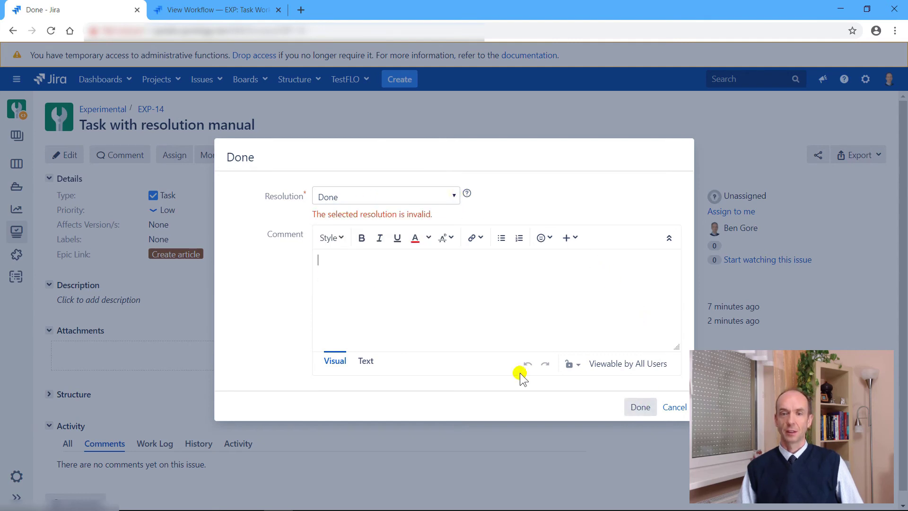
pyautogui.click(642, 410)
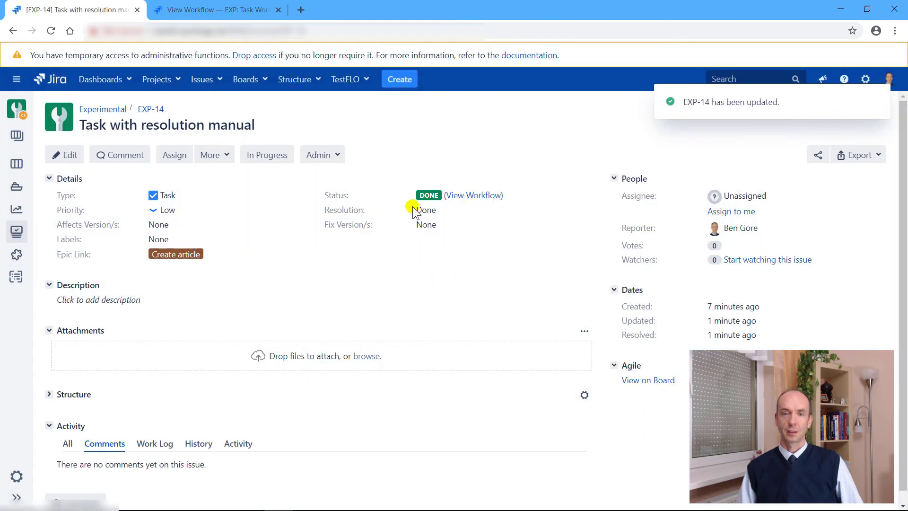